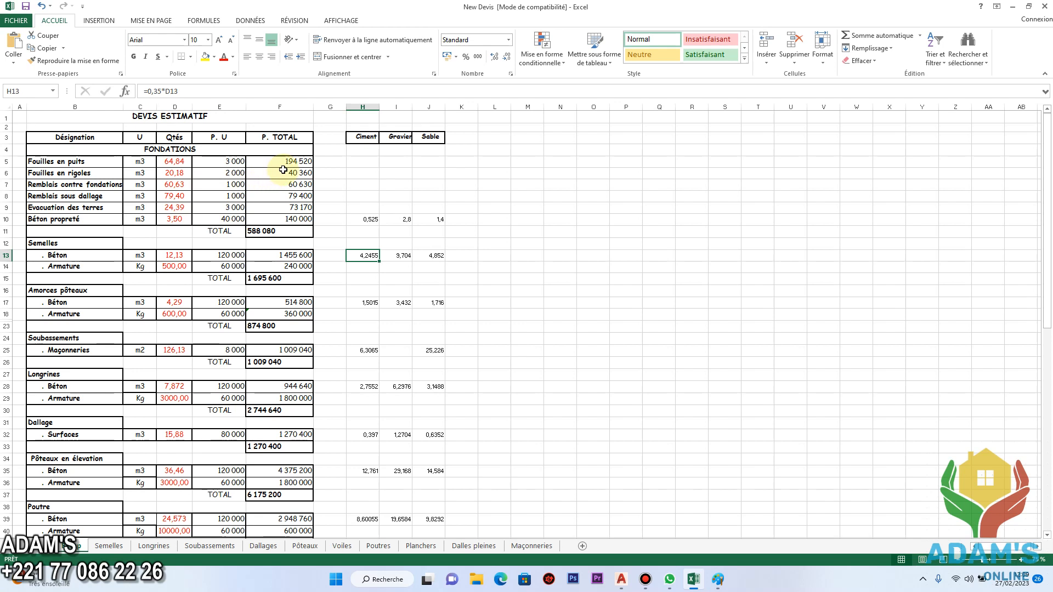
Examine the Fouilles en puits row's unit, quantity, unit price and total price, plus the formula of the earthworks total.
{"action": "left_click", "coordinate": [109, 162]}
{"action": "left_click", "coordinate": [153, 161]}
{"action": "left_click", "coordinate": [165, 161]}
{"action": "left_click", "coordinate": [220, 161]}
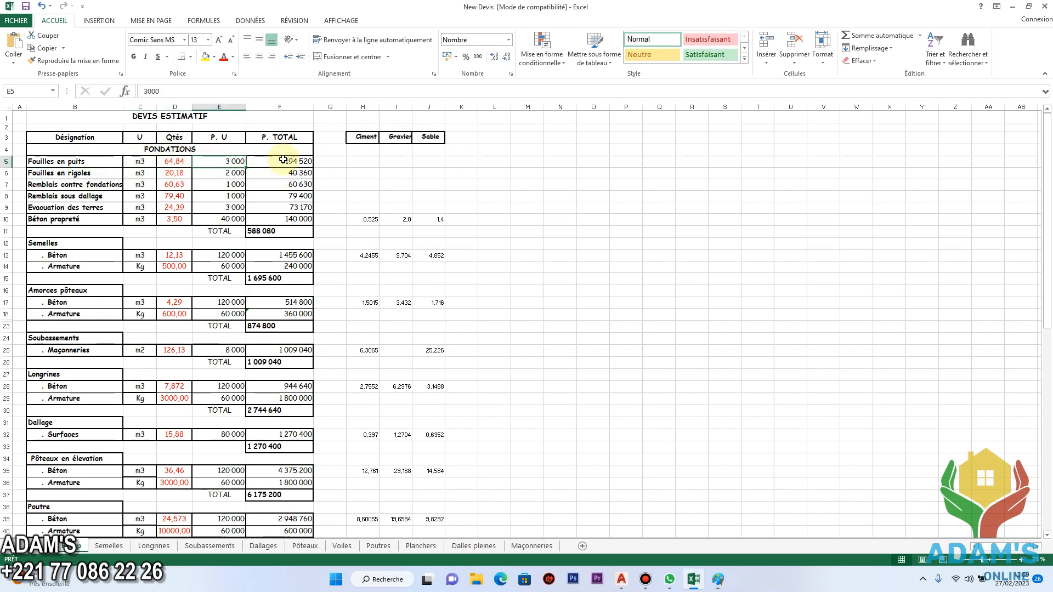
{"action": "left_click", "coordinate": [290, 161]}
{"action": "left_click", "coordinate": [272, 231]}
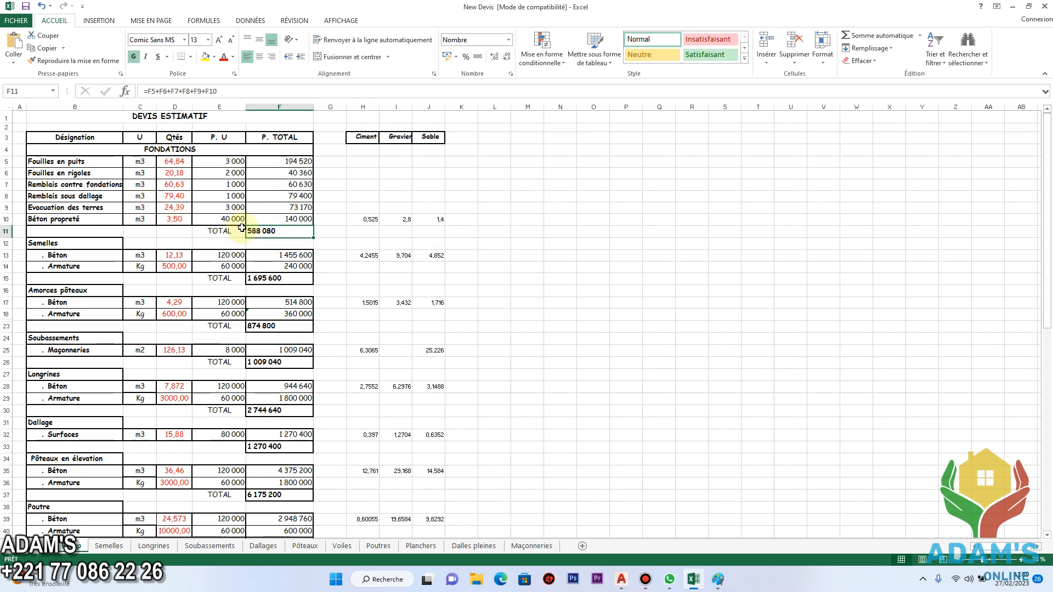
{"action": "scroll", "coordinate": [242, 228], "scroll_direction": "down", "scroll_amount": 5}
{"action": "scroll", "coordinate": [212, 240], "scroll_direction": "up", "scroll_amount": 5}
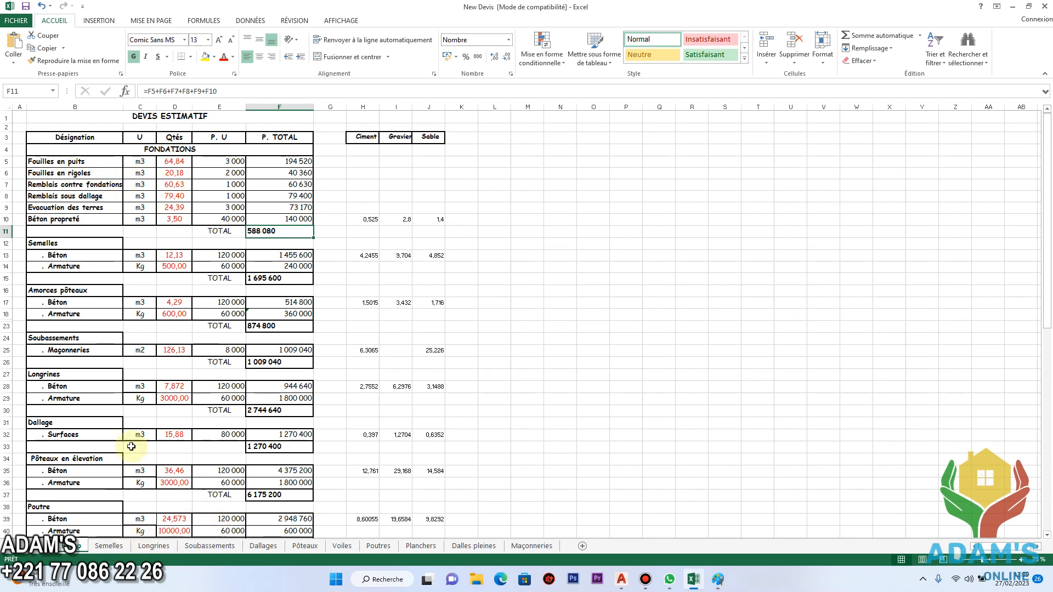
Review the Semelles sheet's input data and the footing quantity table.
{"action": "left_click", "coordinate": [108, 548]}
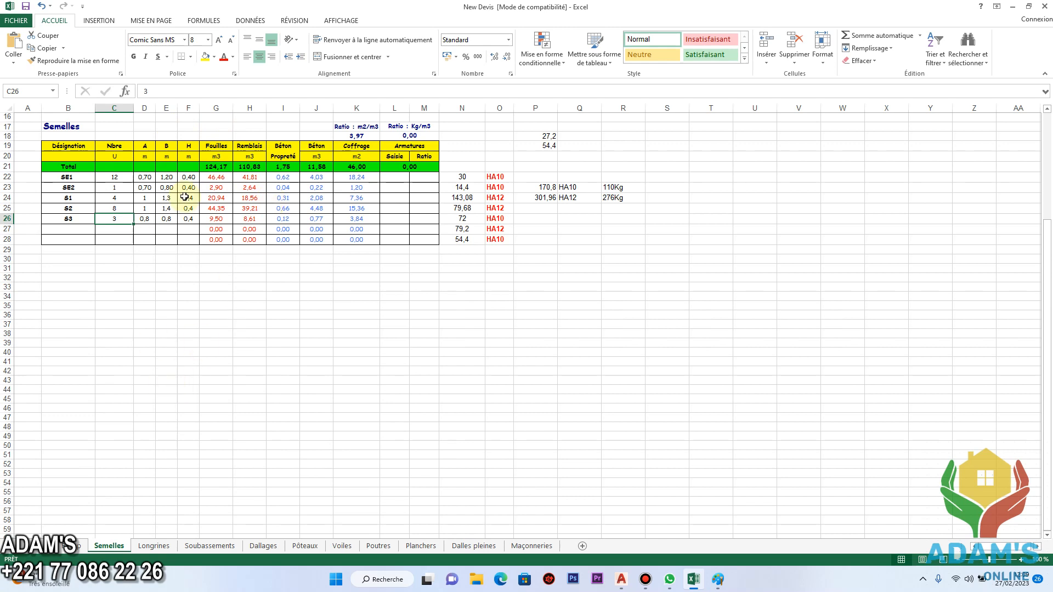
{"action": "scroll", "coordinate": [308, 266], "scroll_direction": "up", "scroll_amount": 5}
{"action": "scroll", "coordinate": [226, 242], "scroll_direction": "down", "scroll_amount": 1}
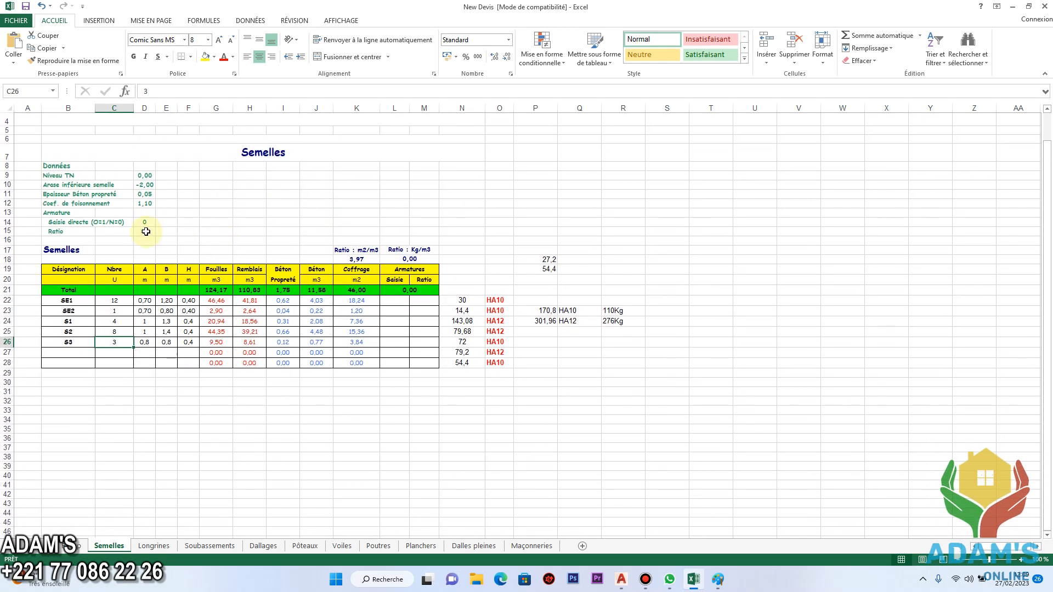
{"action": "scroll", "coordinate": [250, 311], "scroll_direction": "down", "scroll_amount": 7}
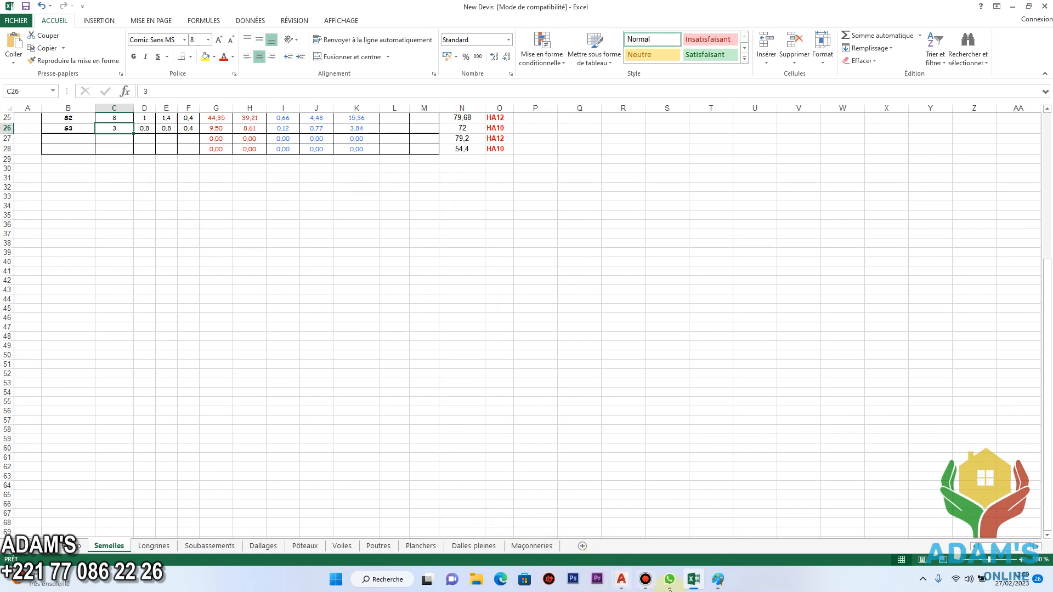
Return to the estimate sheet and inspect the quantities from Fouilles en puits down to Béton propreté, dismissing the incoming notification.
{"action": "left_click", "coordinate": [77, 547]}
{"action": "left_click", "coordinate": [185, 161]}
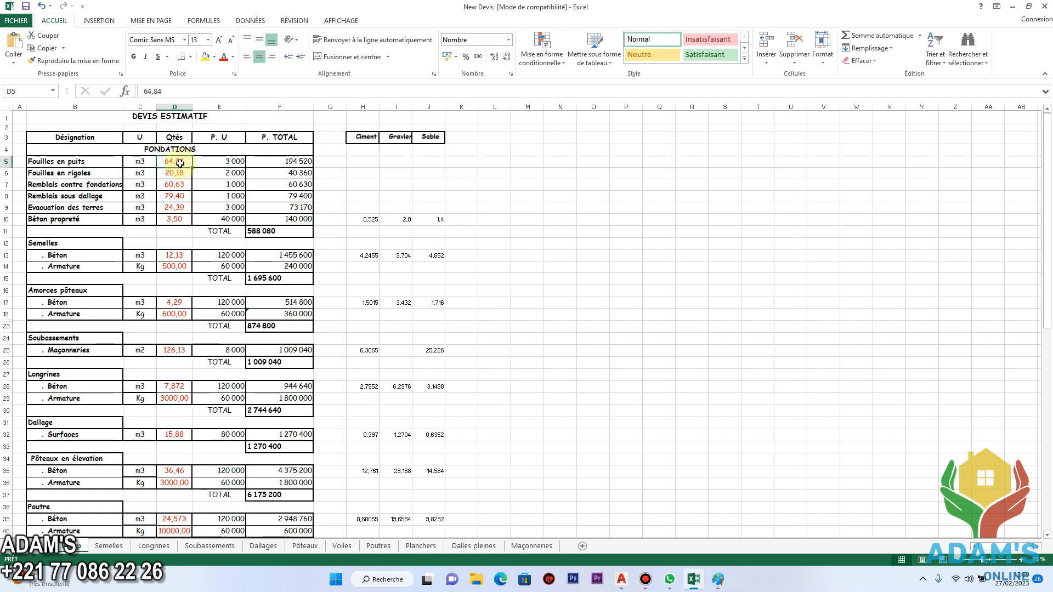
{"action": "left_click", "coordinate": [187, 174]}
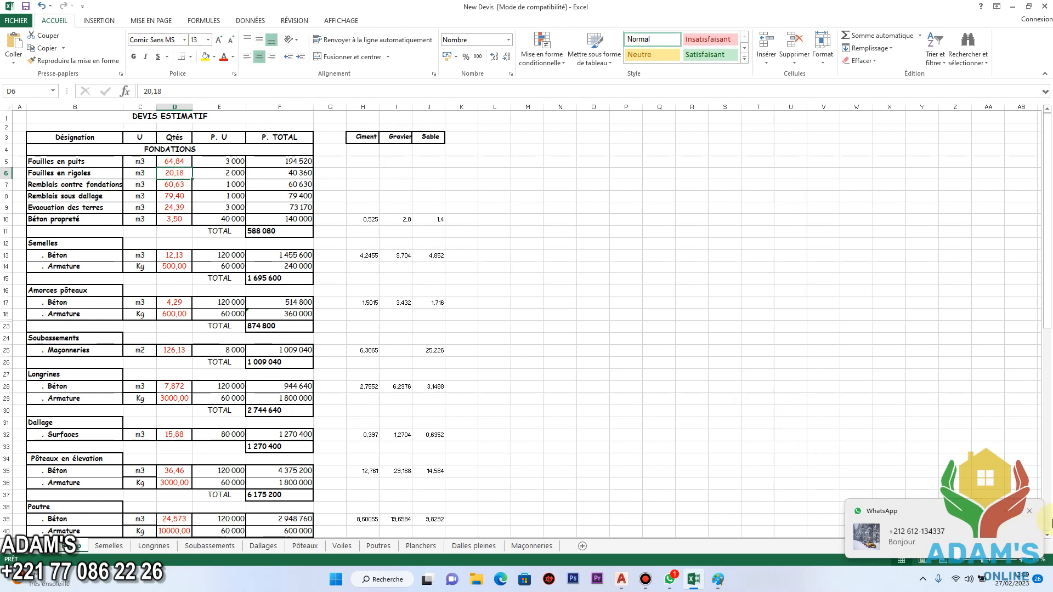
{"action": "left_click", "coordinate": [1030, 517]}
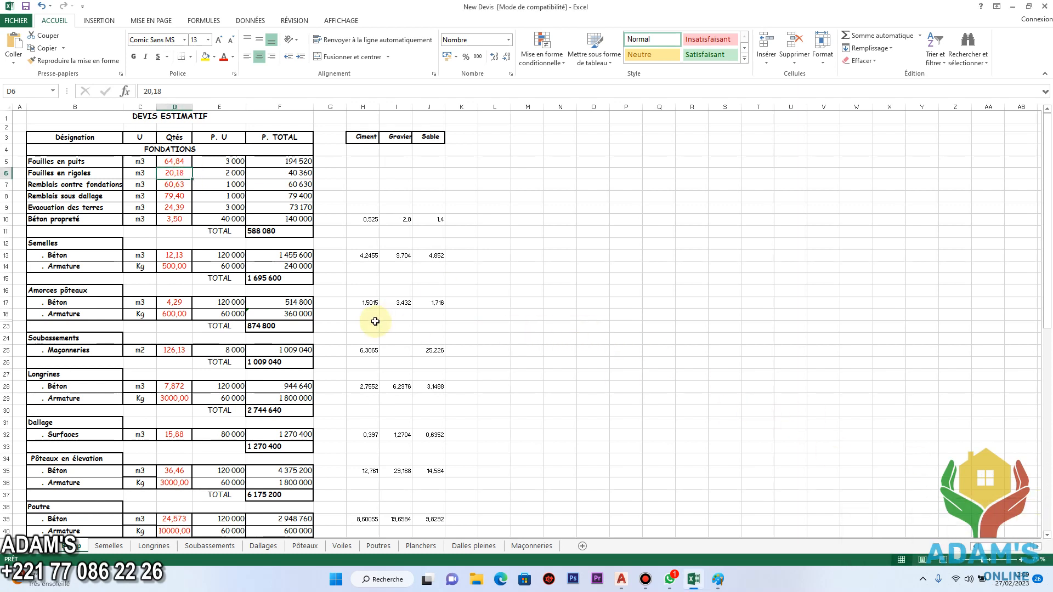
{"action": "left_click", "coordinate": [183, 196]}
{"action": "left_click", "coordinate": [177, 185]}
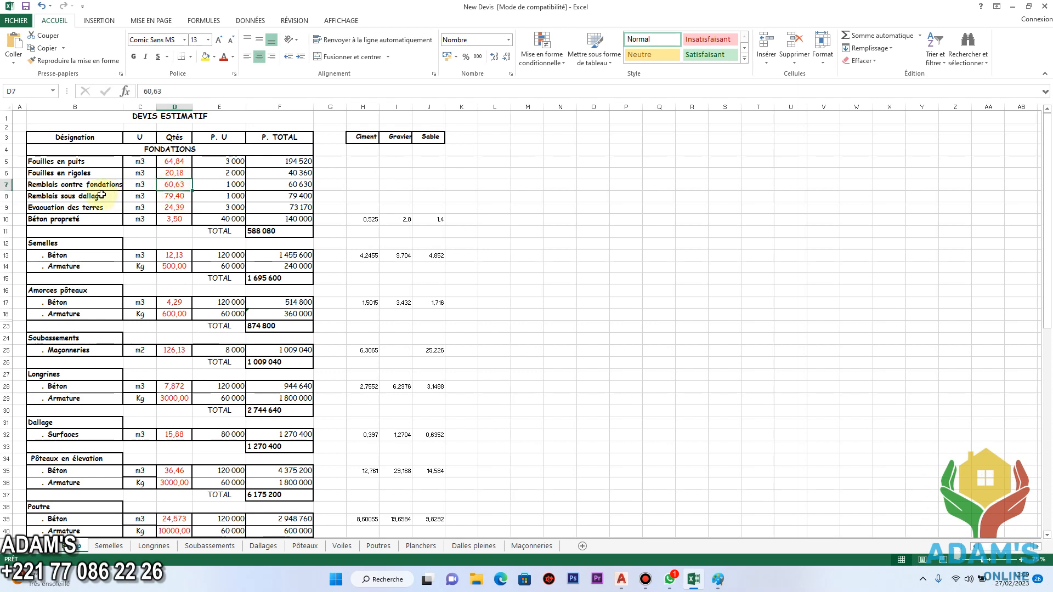
{"action": "left_click", "coordinate": [180, 197]}
{"action": "left_click", "coordinate": [176, 207]}
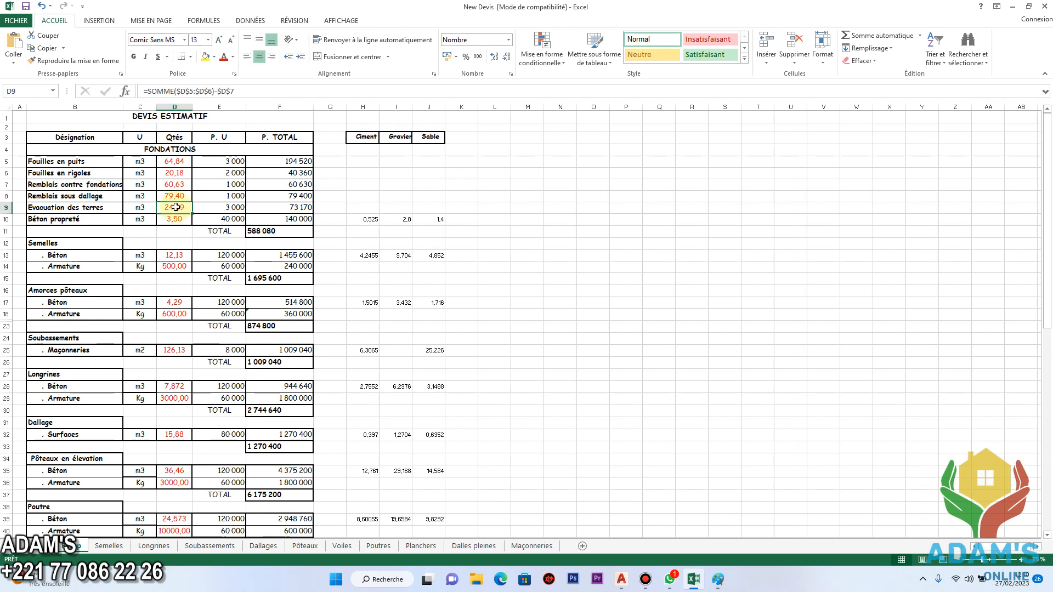
{"action": "left_click", "coordinate": [175, 219]}
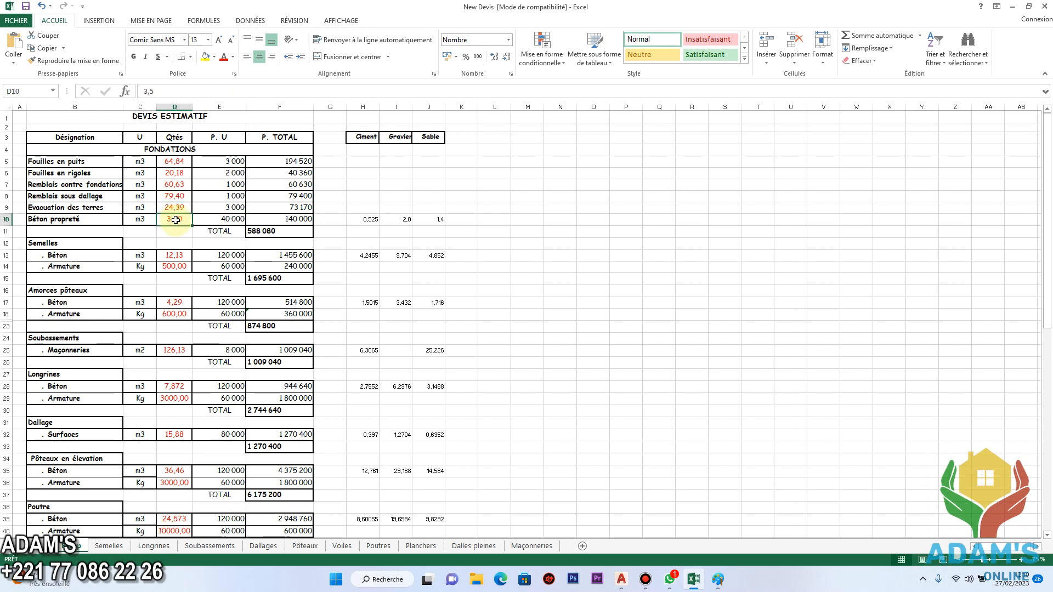
Set the quantity of Fouilles en puits to 50 and of Fouilles en rigoles to 25.
{"action": "left_click", "coordinate": [176, 164]}
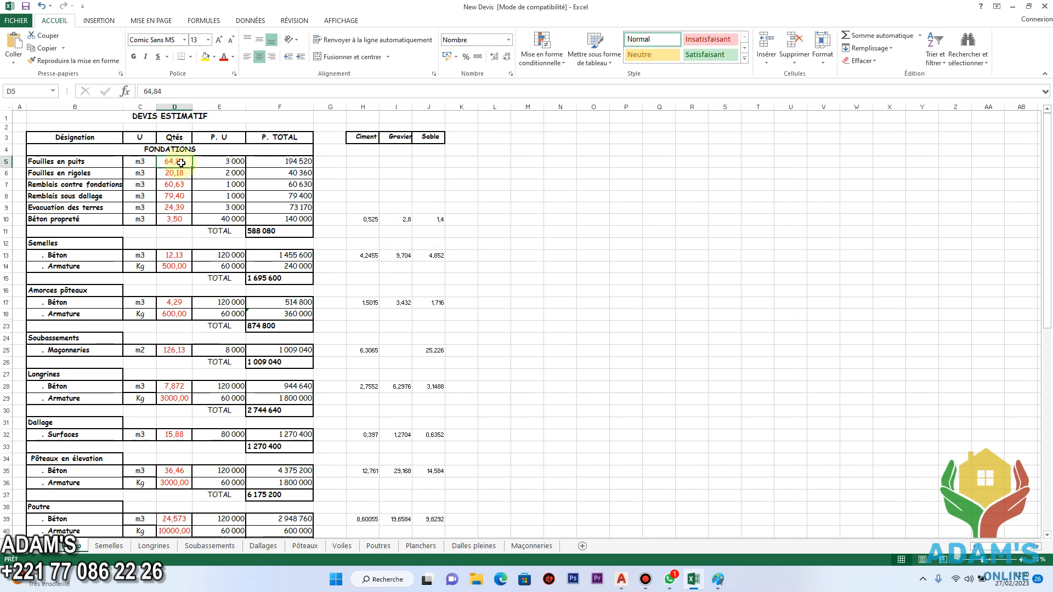
{"action": "type", "text": "50"}
{"action": "key", "text": "Return"}
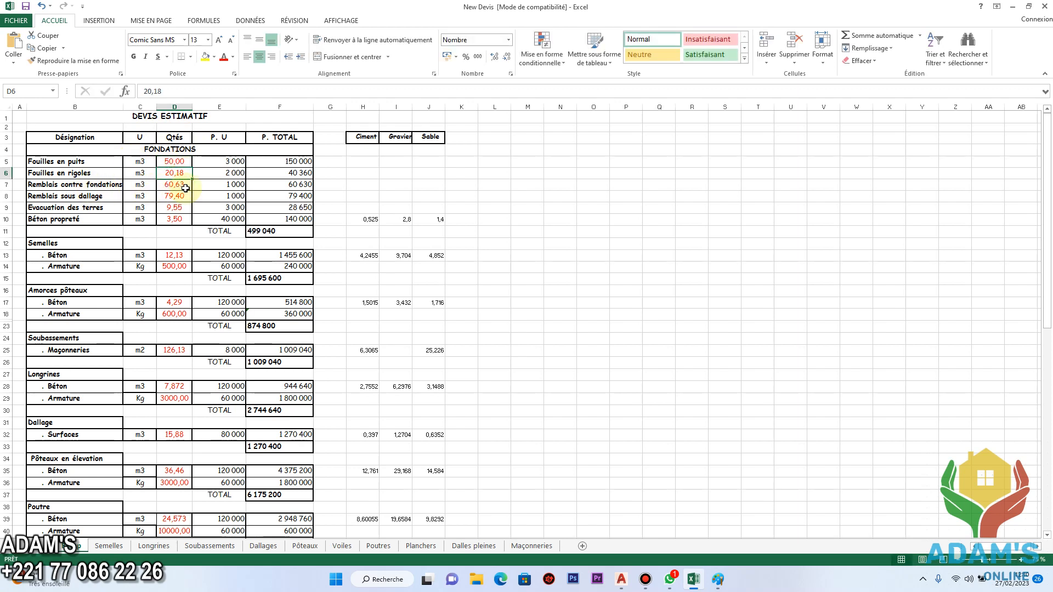
{"action": "type", "text": "25"}
{"action": "key", "text": "Return"}
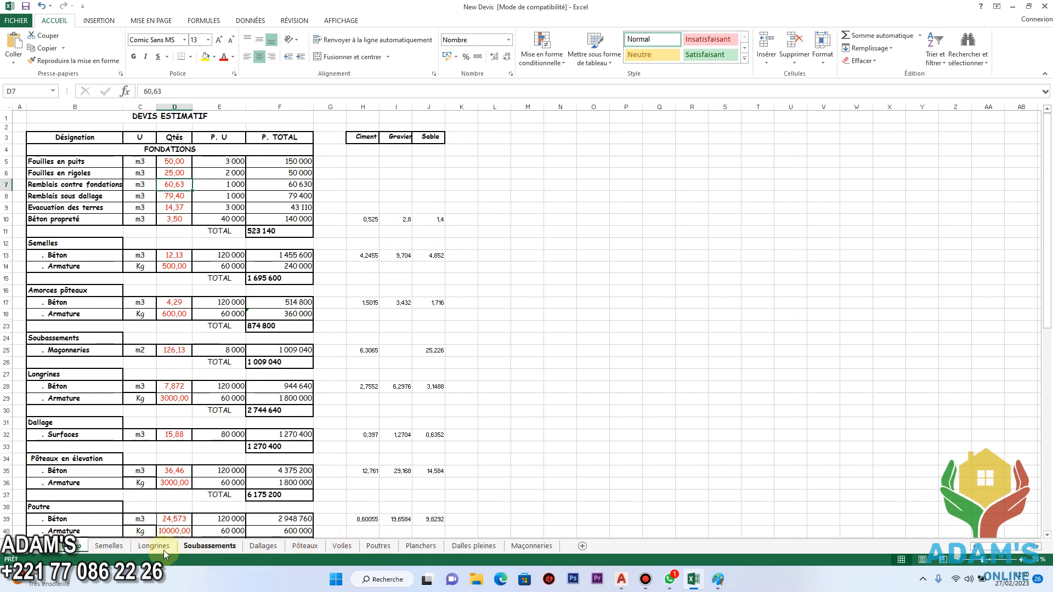
Compare the Semelles sheet's quantity table with the Evacuation des terres and Béton propreté quantities in the estimate, dismissing the notification.
{"action": "left_click", "coordinate": [118, 546]}
{"action": "scroll", "coordinate": [165, 175], "scroll_direction": "up", "scroll_amount": 6}
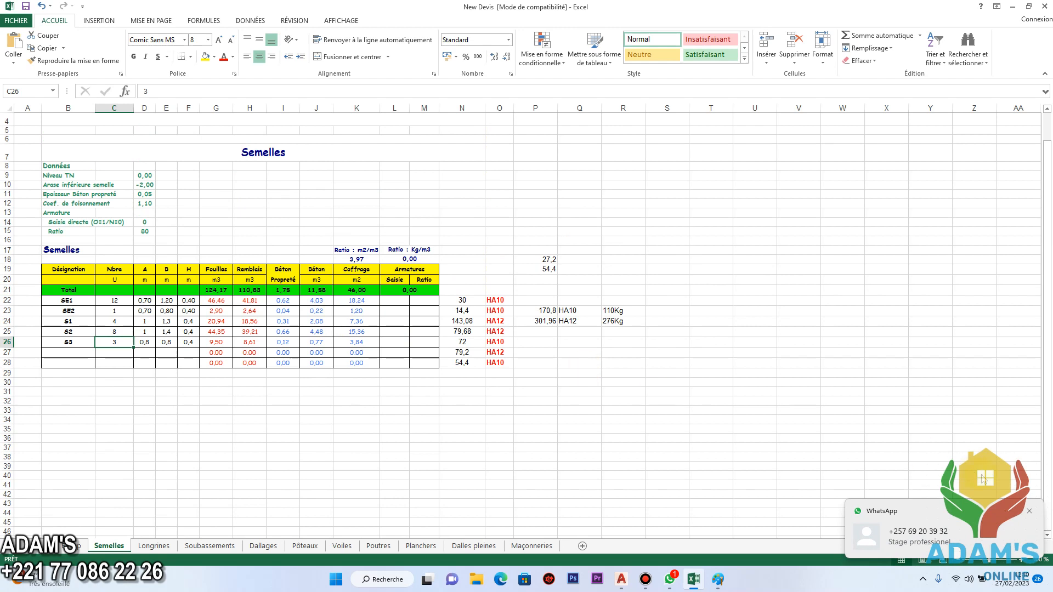
{"action": "left_click", "coordinate": [1030, 511]}
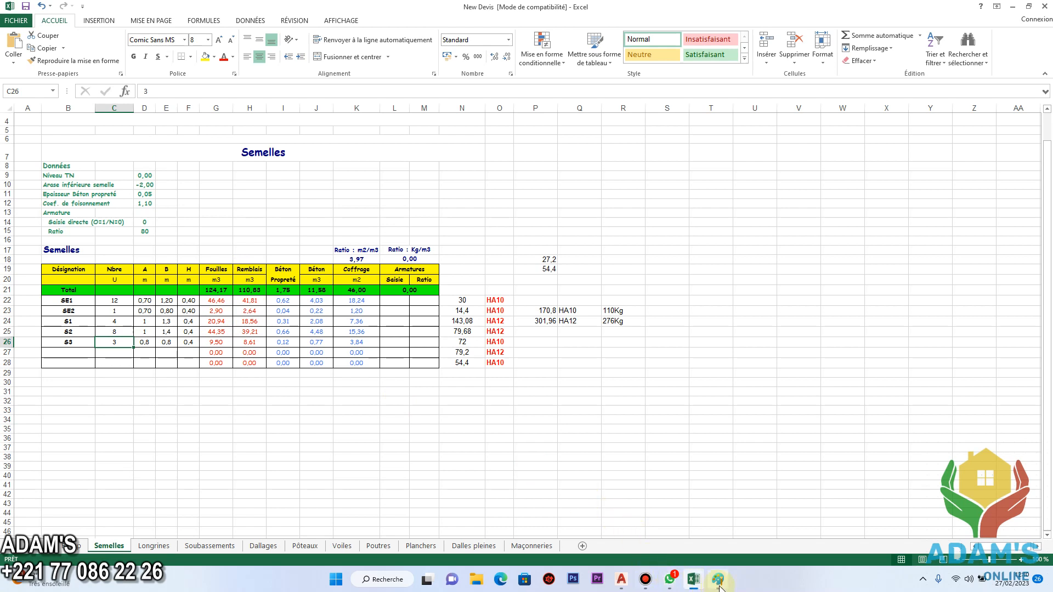
{"action": "mouse_move", "coordinate": [686, 587]}
{"action": "left_click", "coordinate": [77, 546]}
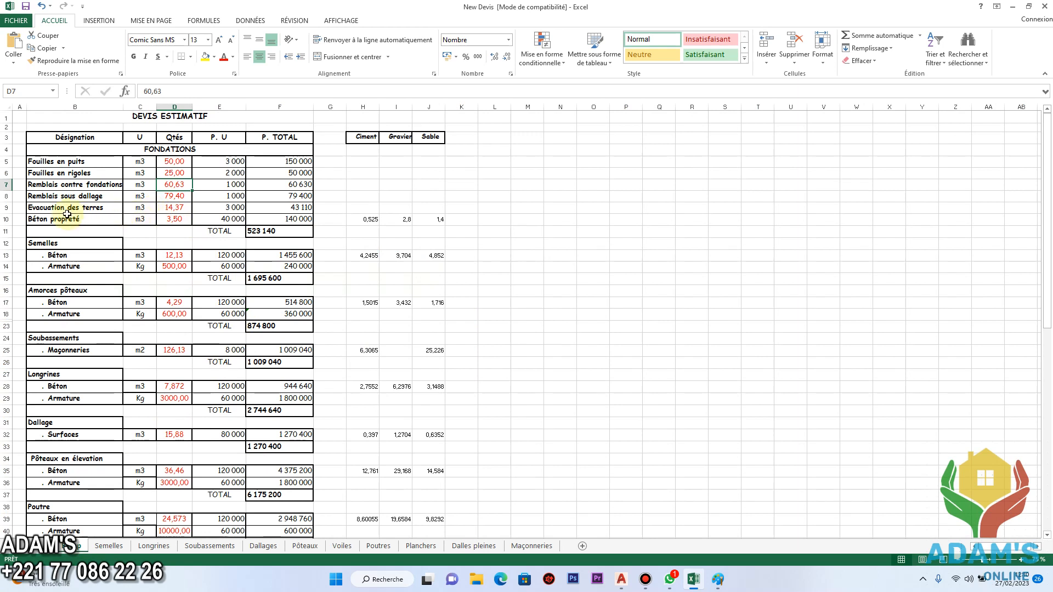
{"action": "left_click", "coordinate": [175, 220]}
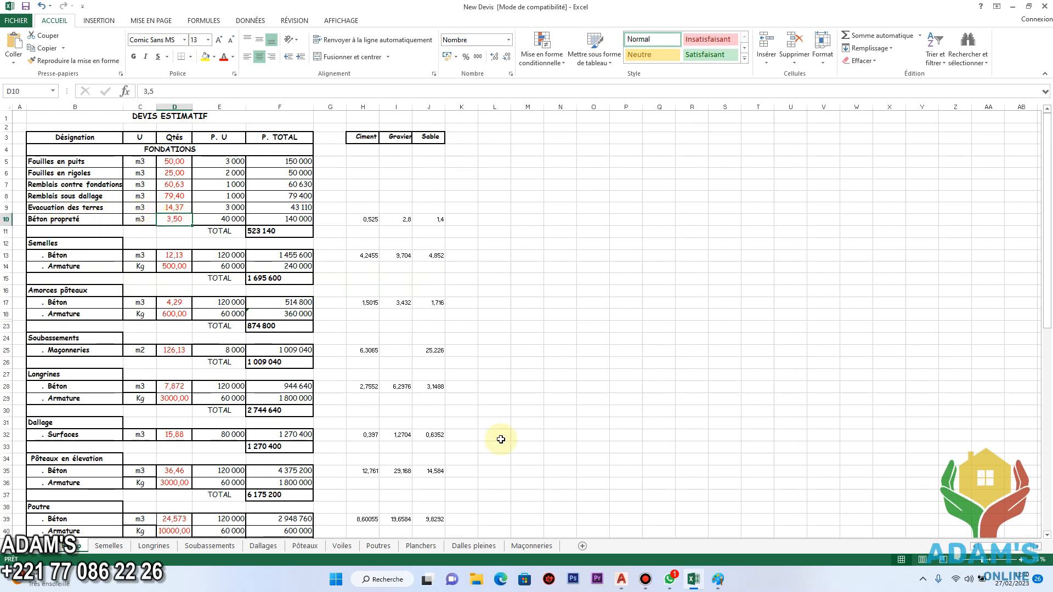
{"action": "left_click", "coordinate": [109, 547]}
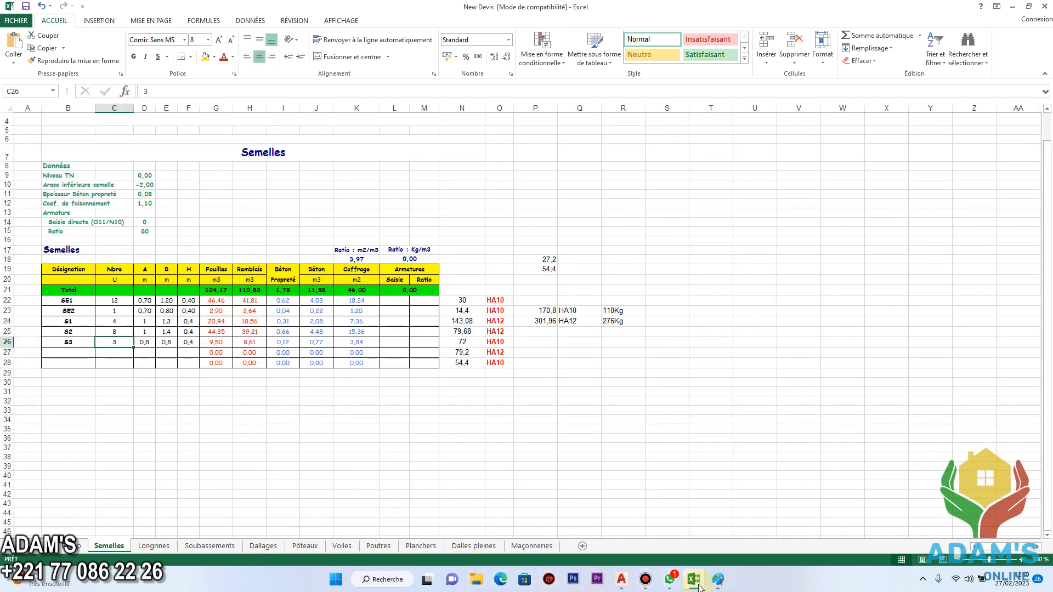
{"action": "mouse_move", "coordinate": [700, 588]}
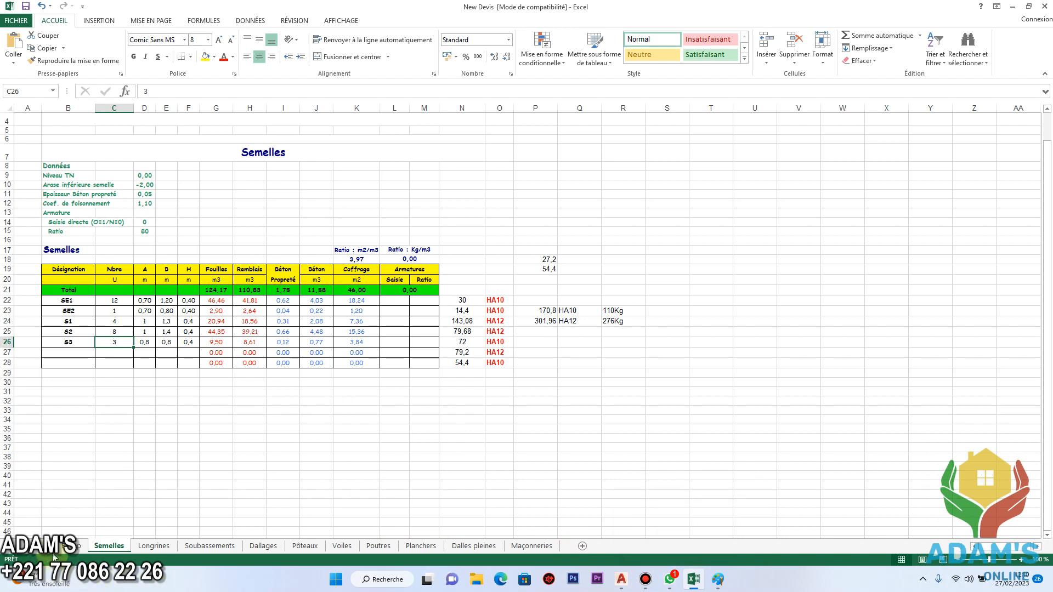
{"action": "left_click", "coordinate": [71, 547]}
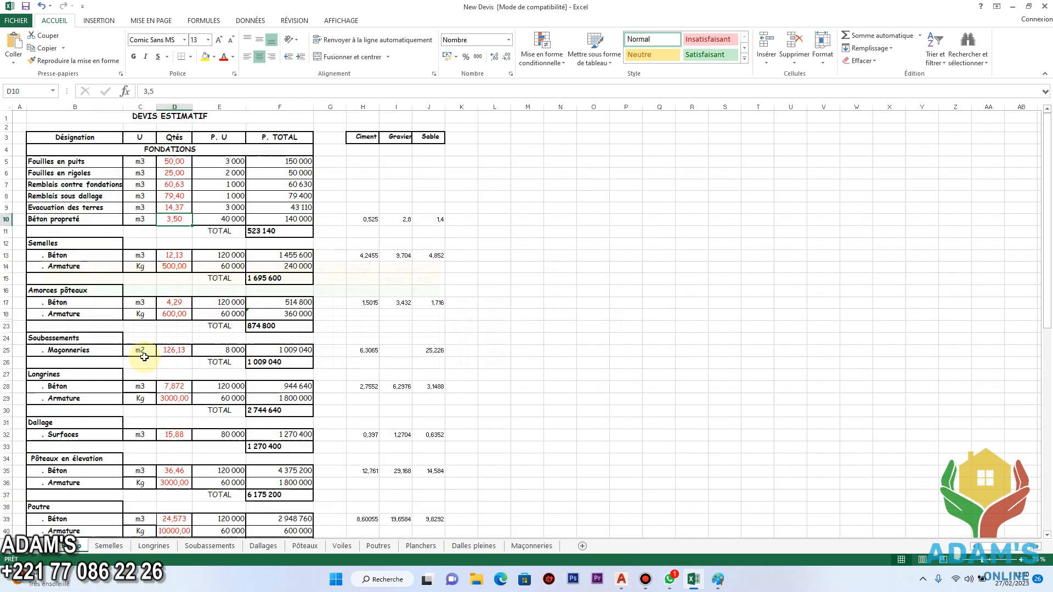
{"action": "left_click", "coordinate": [181, 209]}
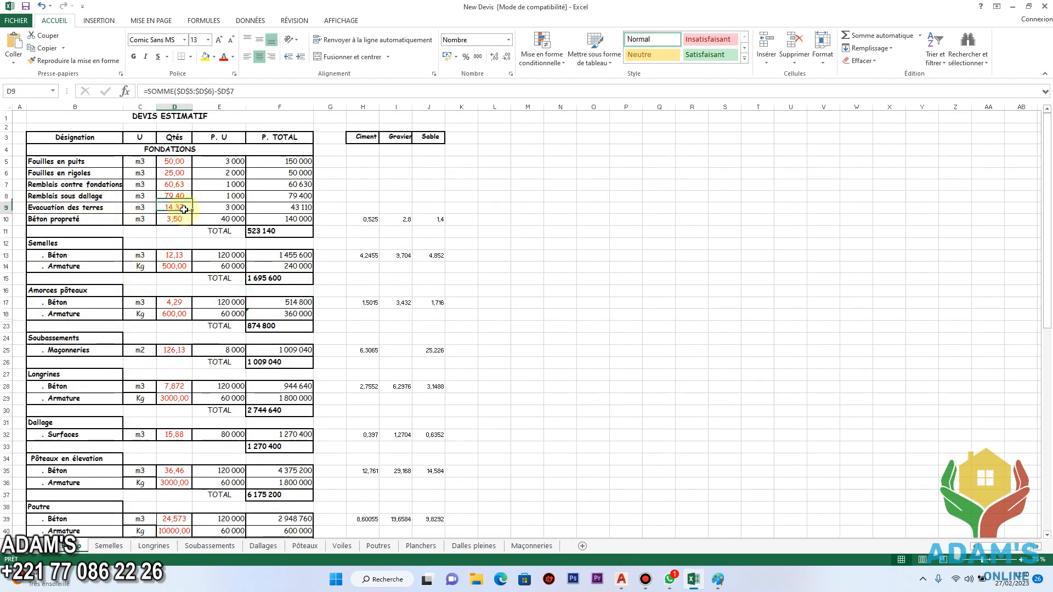
{"action": "left_click", "coordinate": [167, 221]}
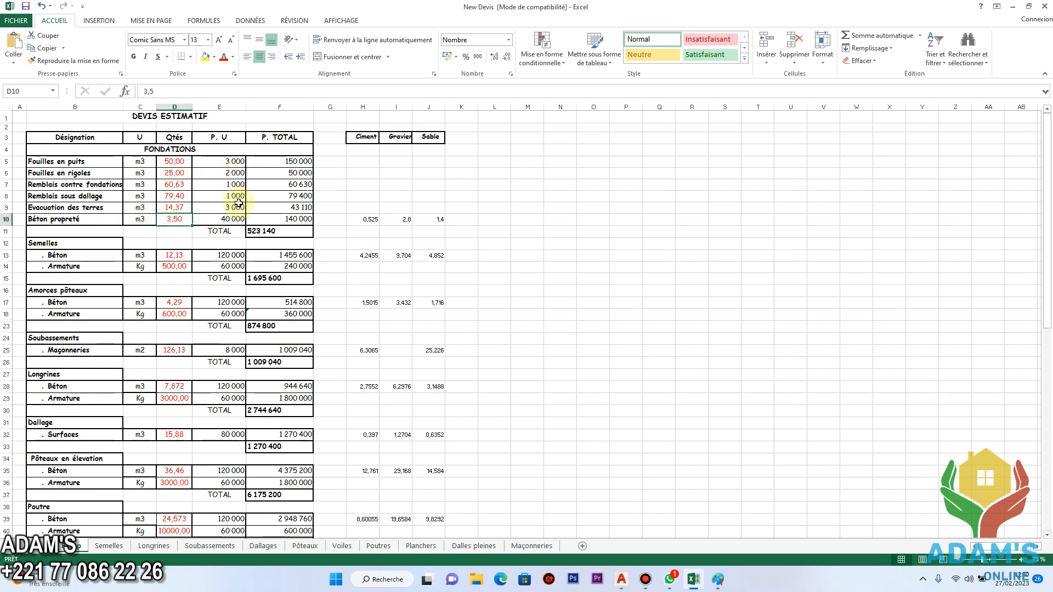
Set the unit prices of Fouilles en puits and Fouilles en rigoles to 3000 each.
{"action": "left_click", "coordinate": [233, 162]}
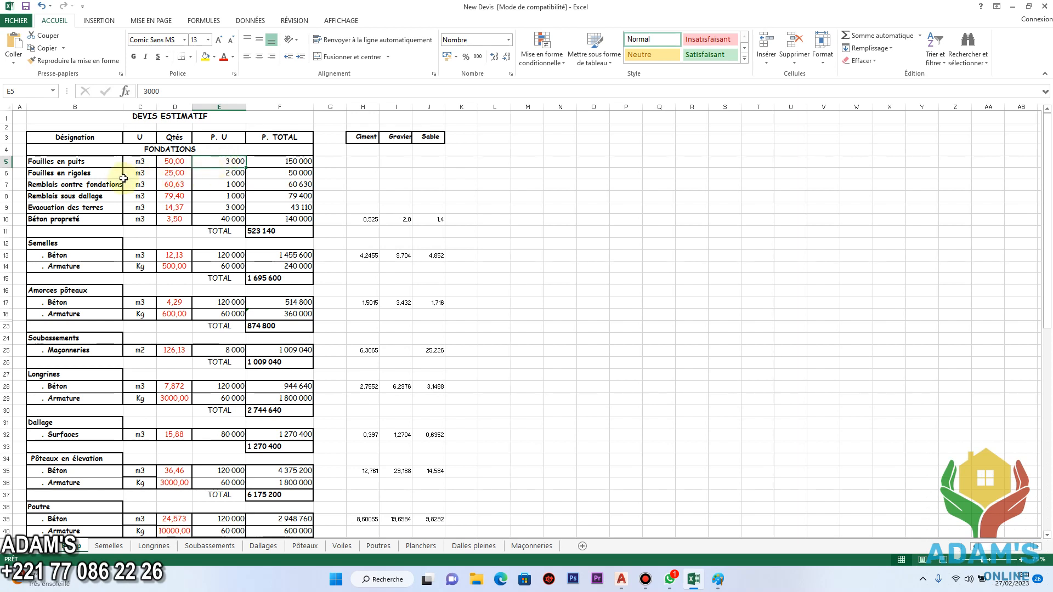
{"action": "left_click", "coordinate": [235, 174]}
{"action": "left_click", "coordinate": [236, 161]}
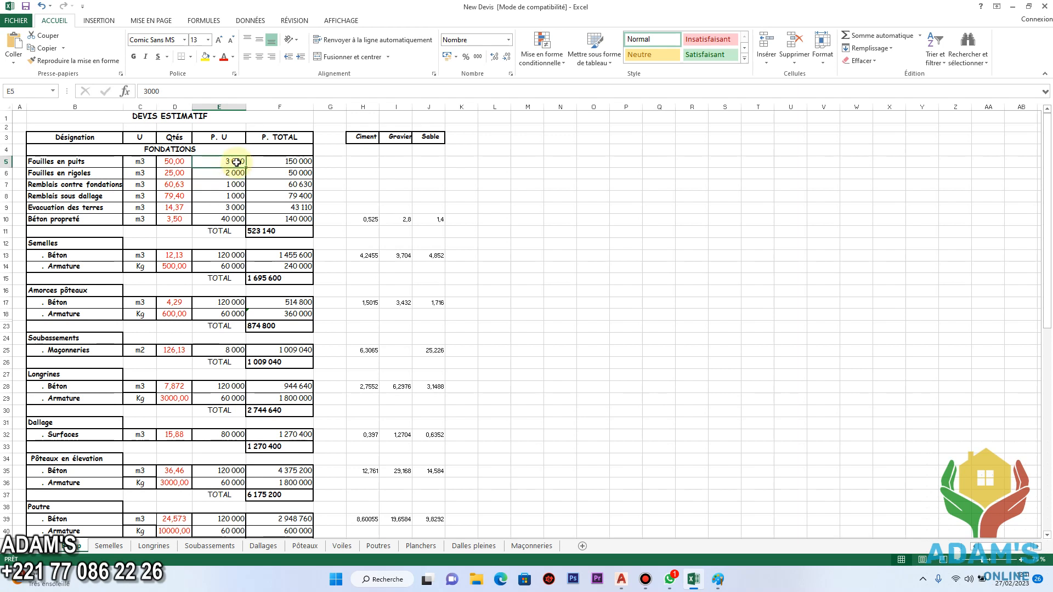
{"action": "type", "text": "300"}
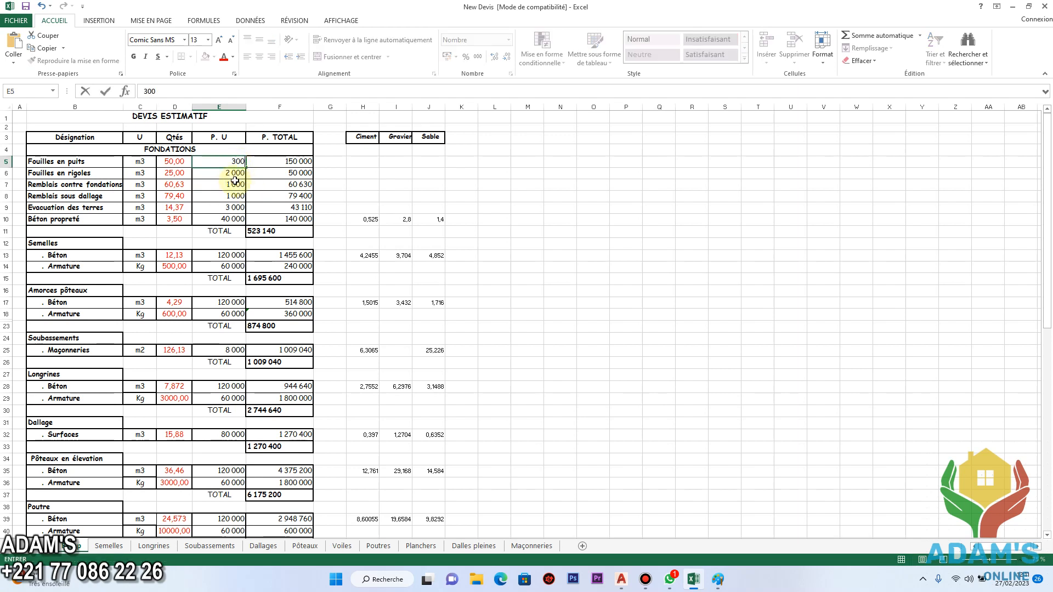
{"action": "key", "text": "Return"}
{"action": "type", "text": "3000"}
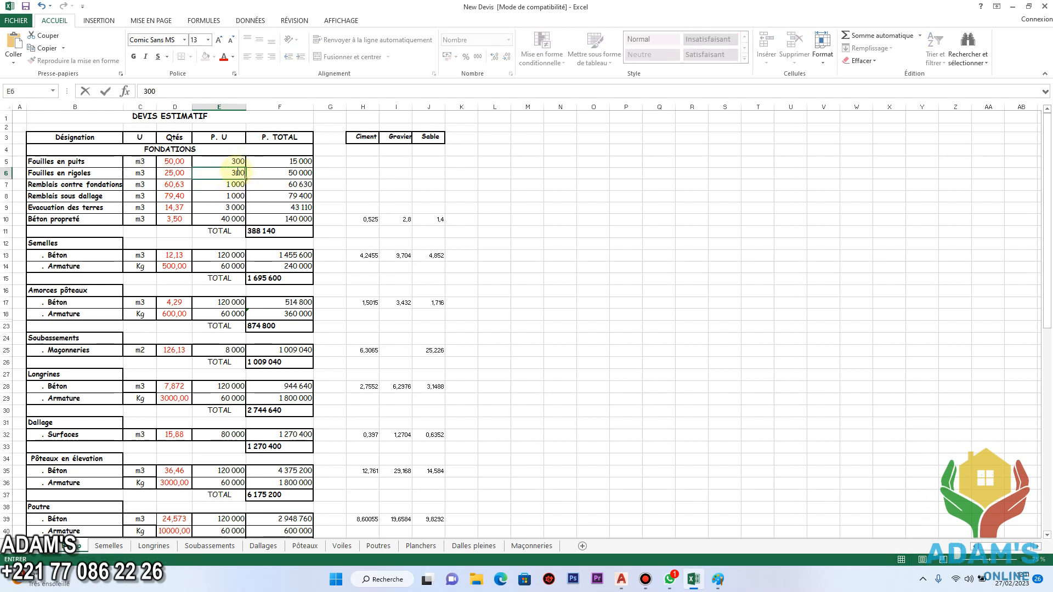
{"action": "left_click", "coordinate": [235, 163]}
{"action": "type", "text": "3000"}
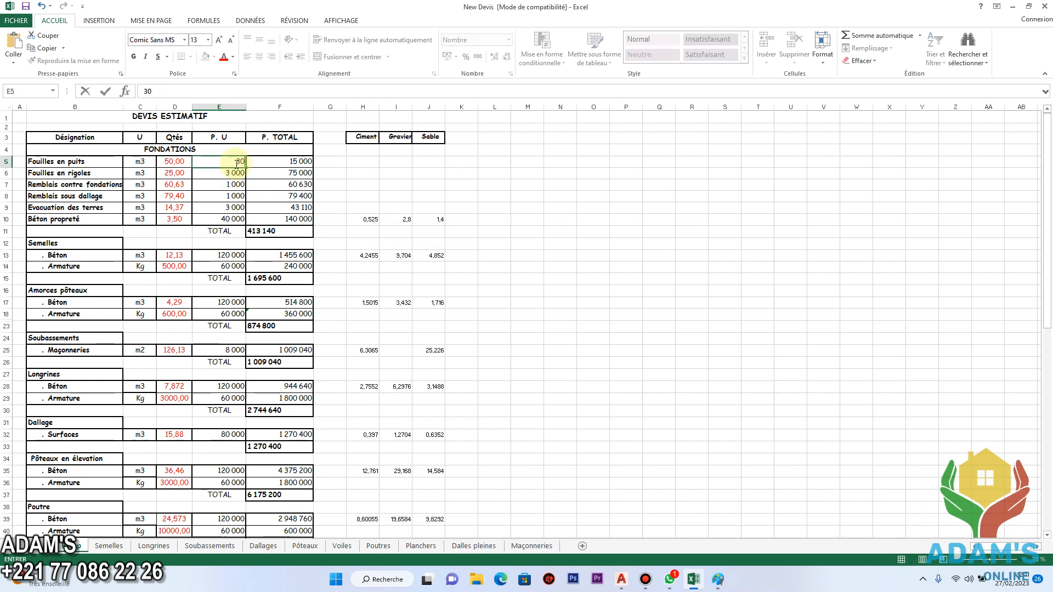
Set the unit prices of Remblais contre fondations and Remblais sous dallage to 2000 each.
{"action": "left_click", "coordinate": [233, 187]}
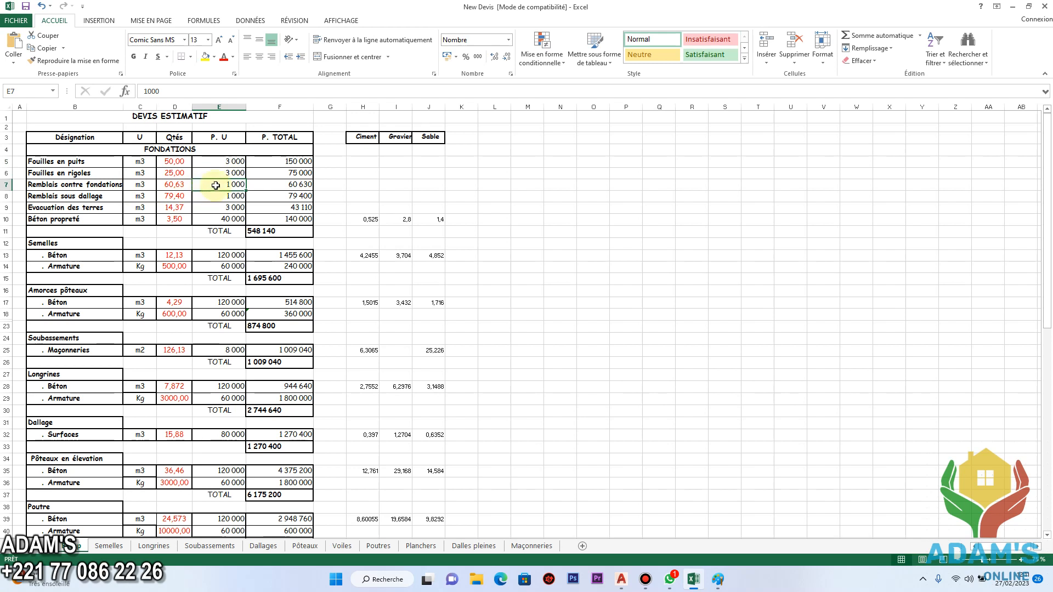
{"action": "type", "text": "2 000"}
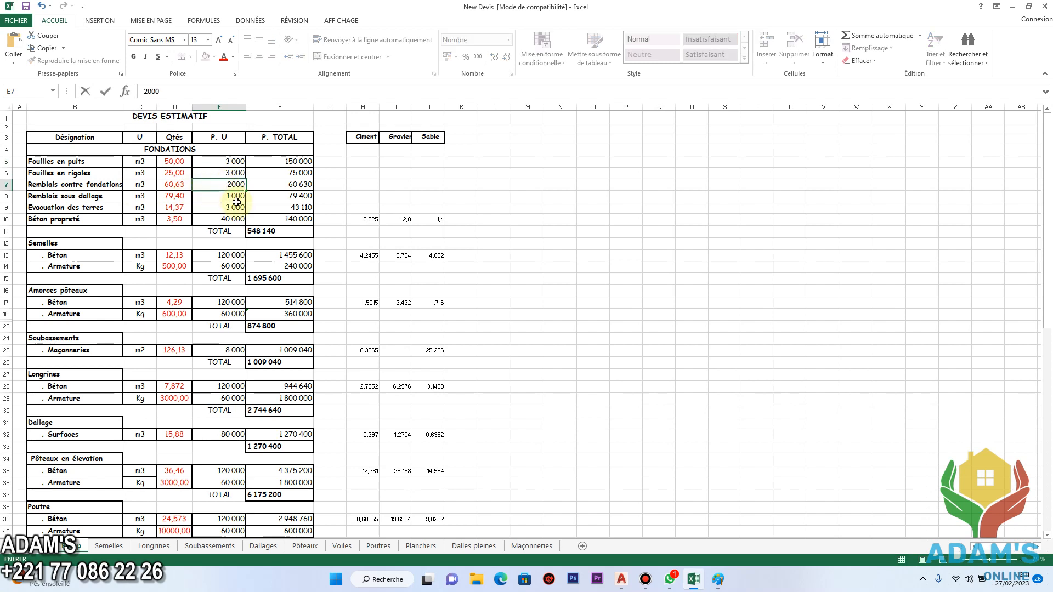
{"action": "left_click", "coordinate": [236, 196]}
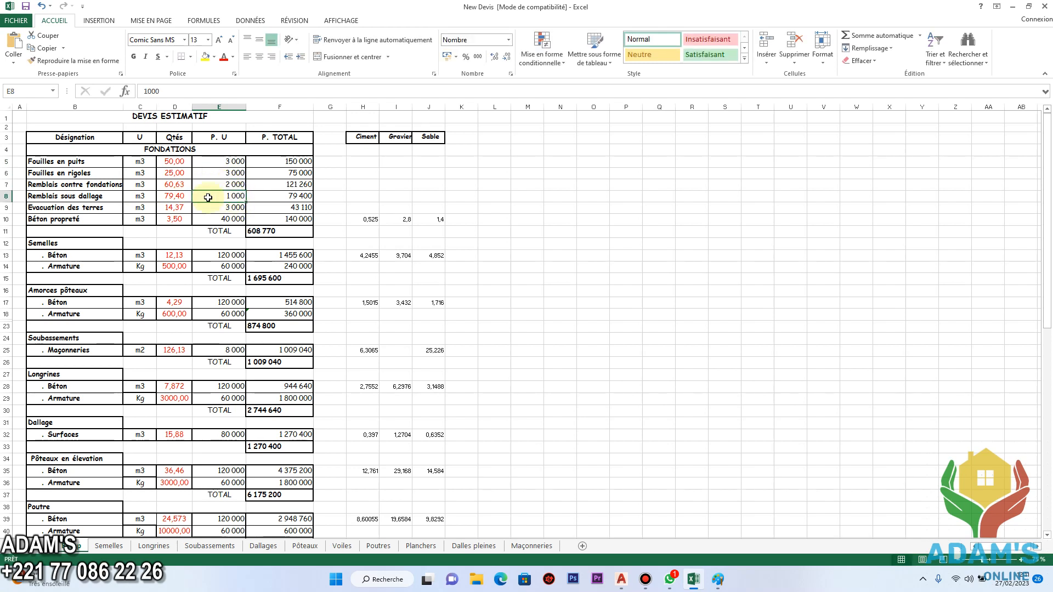
{"action": "type", "text": "2 000"}
{"action": "key", "text": "Return"}
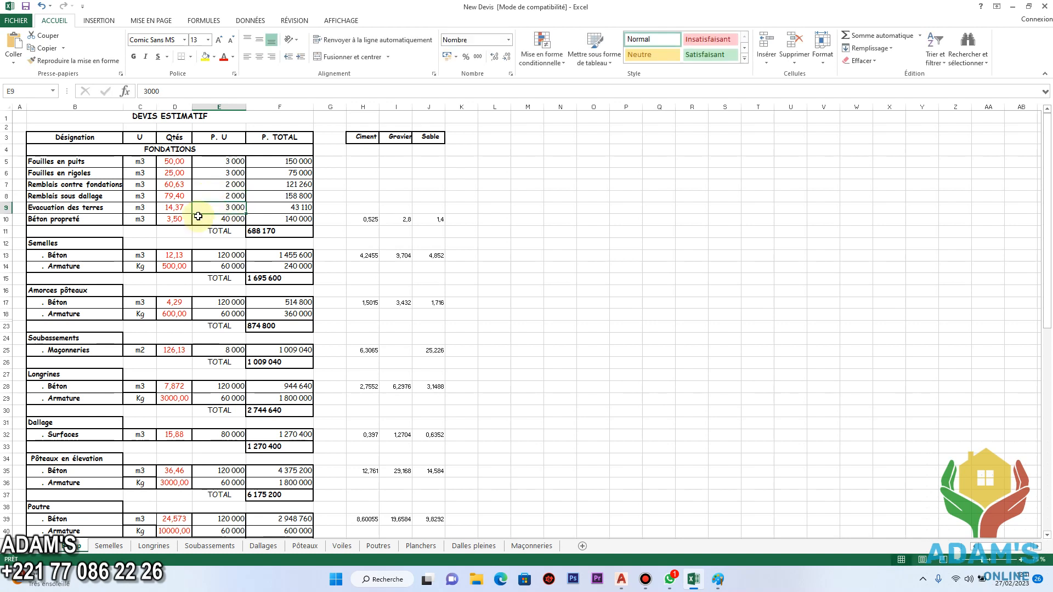
Set the unit price of Béton propreté to 80000.
{"action": "left_click", "coordinate": [230, 219]}
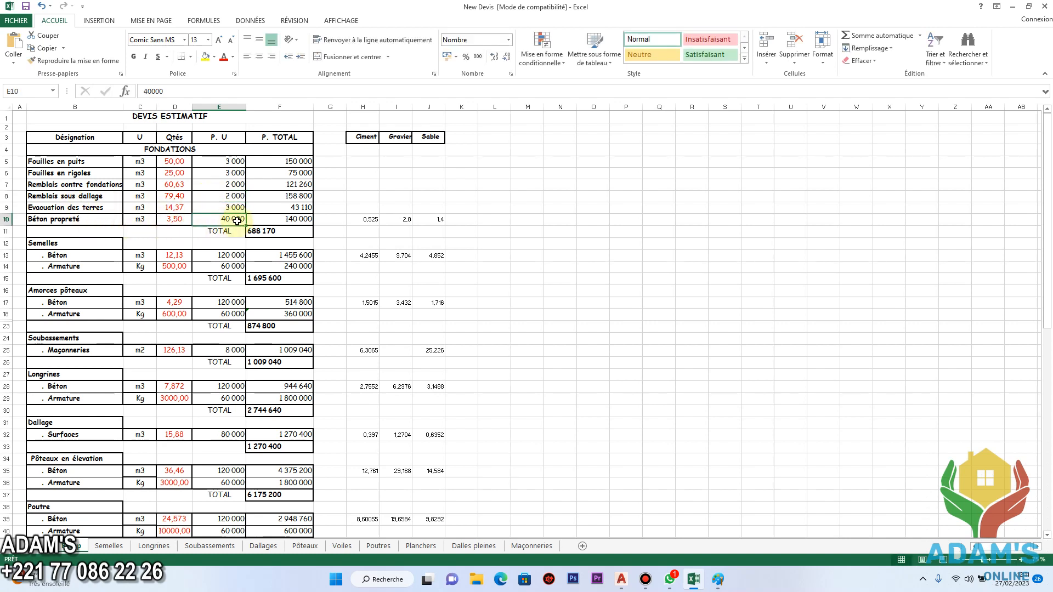
{"action": "type", "text": "80000"}
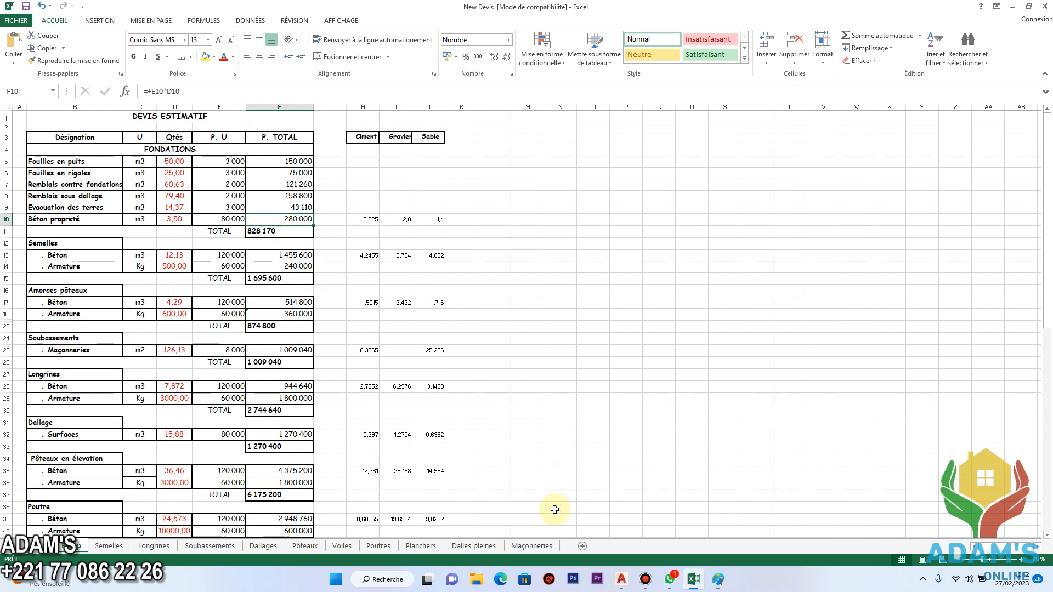
Switch to the Windows Calculator and place its window beside the estimate table.
{"action": "left_click", "coordinate": [393, 584]}
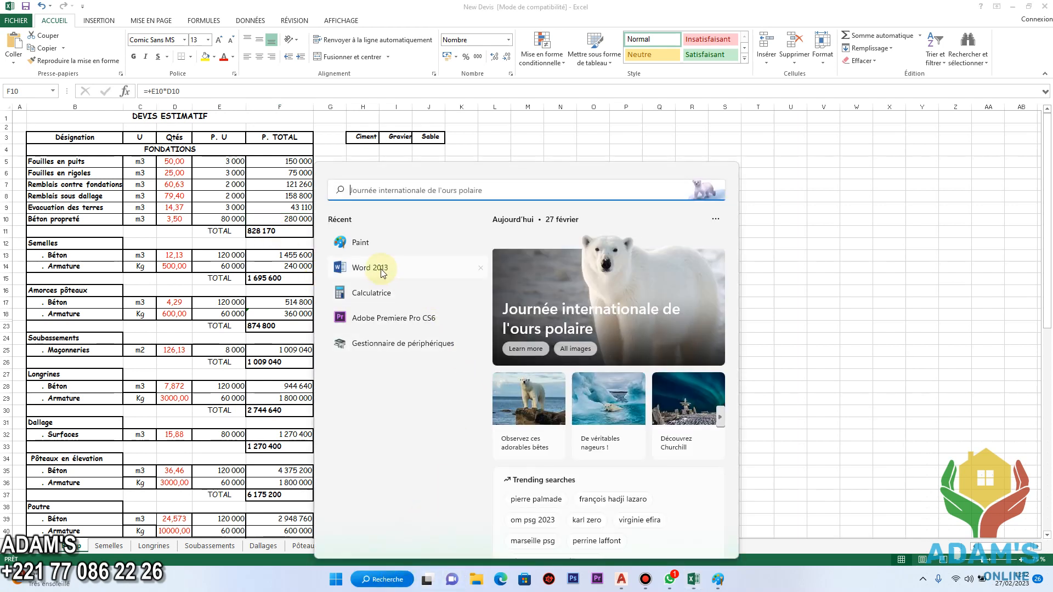
{"action": "left_click", "coordinate": [378, 294]}
{"action": "left_click_drag", "start_coordinate": [860, 173], "coordinate": [591, 170]}
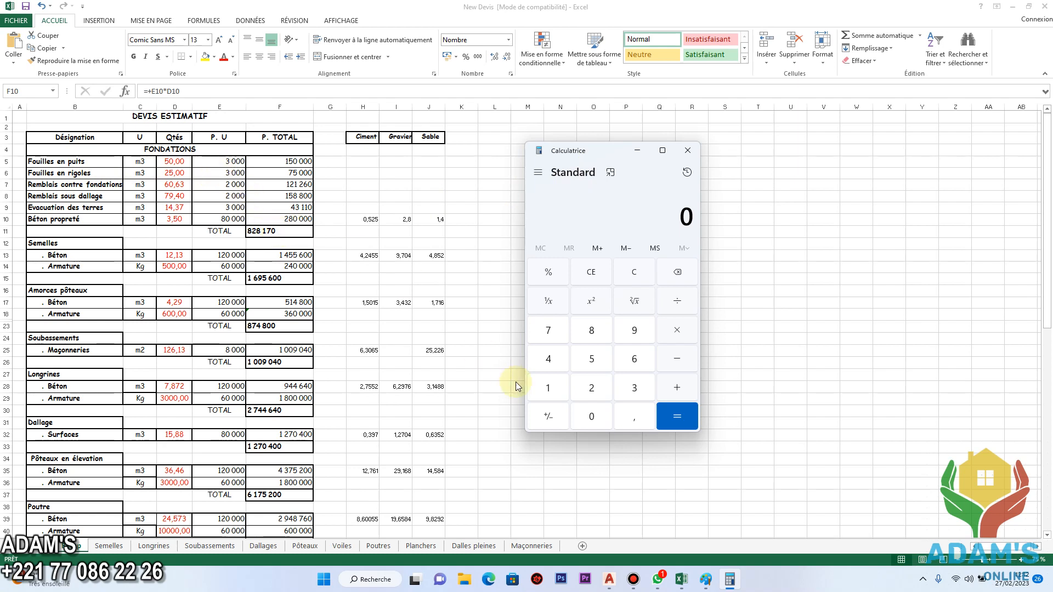
Multiply 2000 by 1,5555, highlight the result, and close the calculator to return to the estimate.
{"action": "left_click", "coordinate": [596, 389]}
{"action": "left_click", "coordinate": [592, 417]}
{"action": "left_click", "coordinate": [591, 416]}
{"action": "left_click", "coordinate": [591, 417]}
{"action": "left_click", "coordinate": [677, 329]}
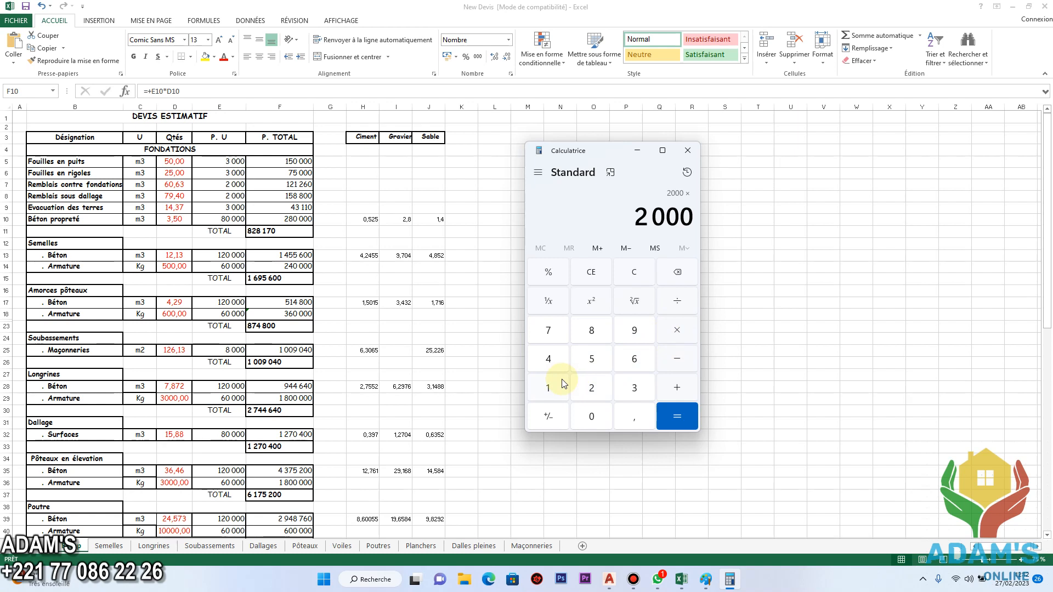
{"action": "left_click", "coordinate": [548, 387]}
{"action": "left_click", "coordinate": [634, 418]}
{"action": "left_click", "coordinate": [598, 365]}
{"action": "left_click", "coordinate": [597, 365]}
{"action": "left_click", "coordinate": [598, 365]}
{"action": "left_click", "coordinate": [597, 365]}
{"action": "left_click", "coordinate": [668, 415]}
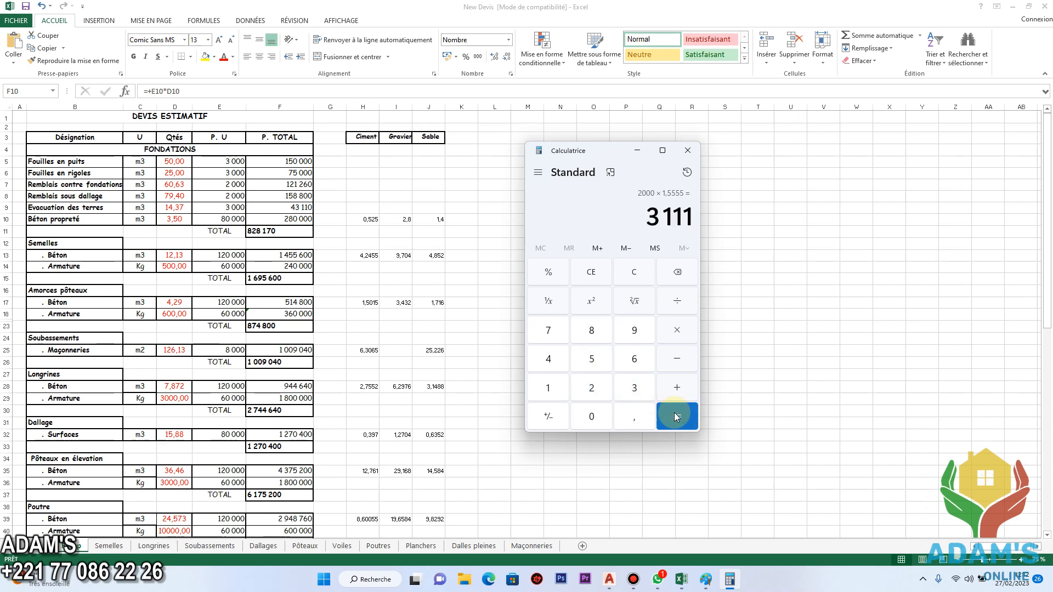
{"action": "left_click_drag", "start_coordinate": [647, 219], "coordinate": [692, 218]}
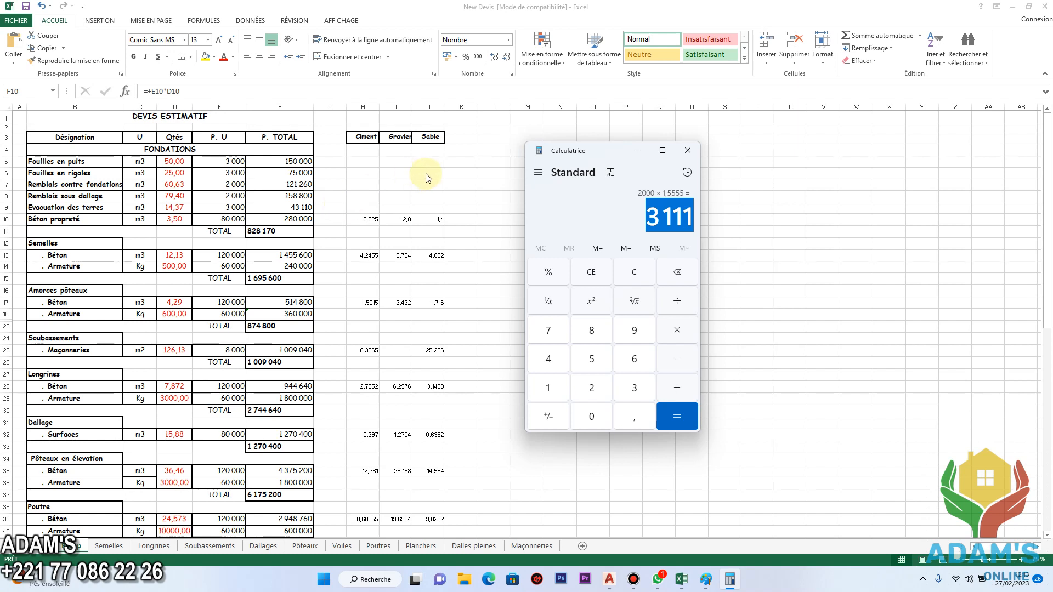
{"action": "left_click", "coordinate": [689, 152]}
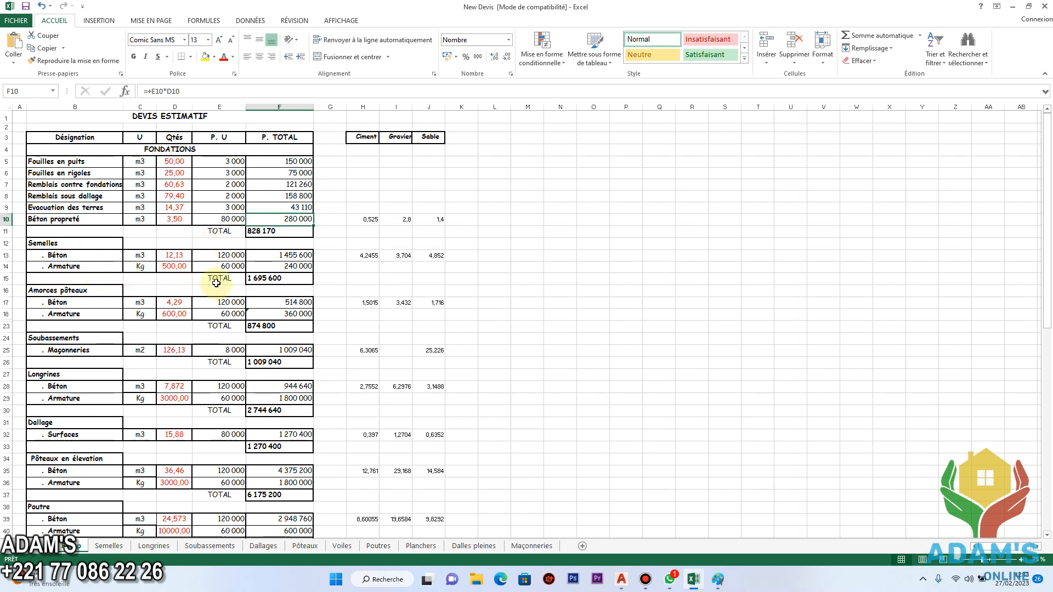
{"action": "left_click", "coordinate": [645, 579]}
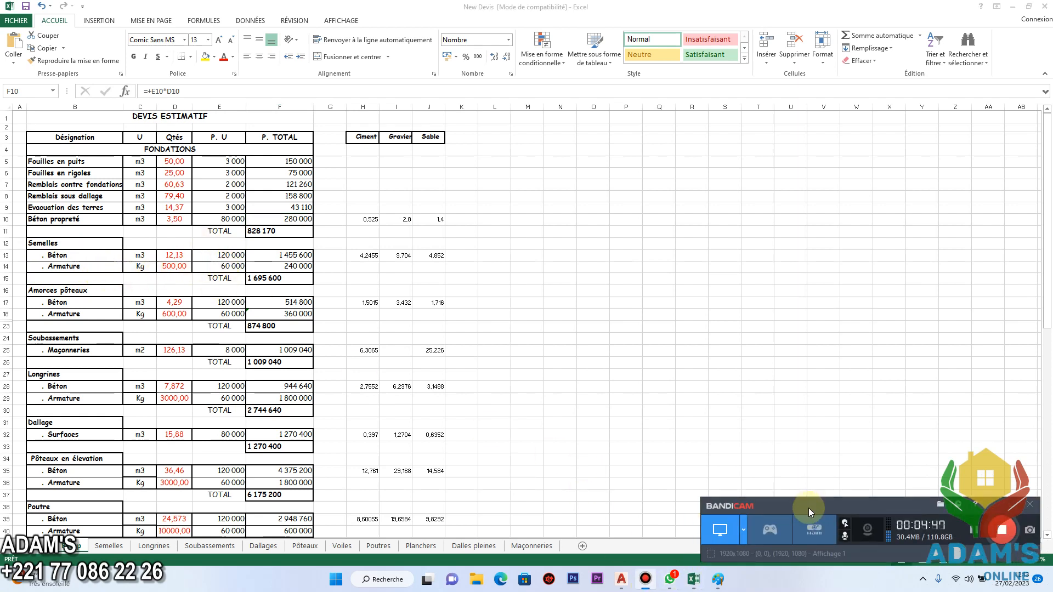
{"action": "left_click", "coordinate": [1016, 506]}
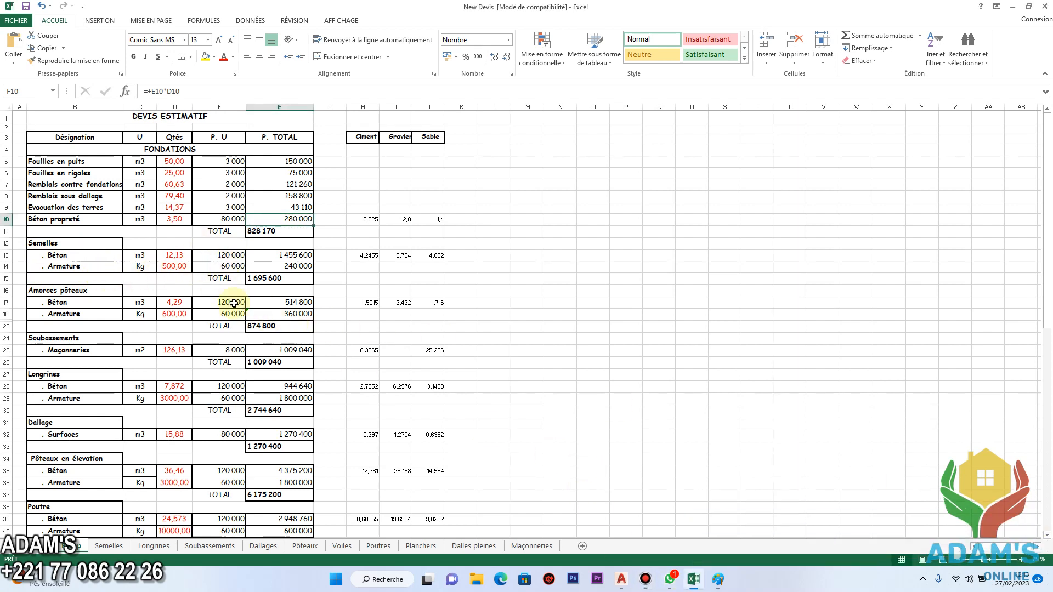
Set the quantity and unit price of Armature under Semelles to 0.
{"action": "left_click", "coordinate": [182, 258]}
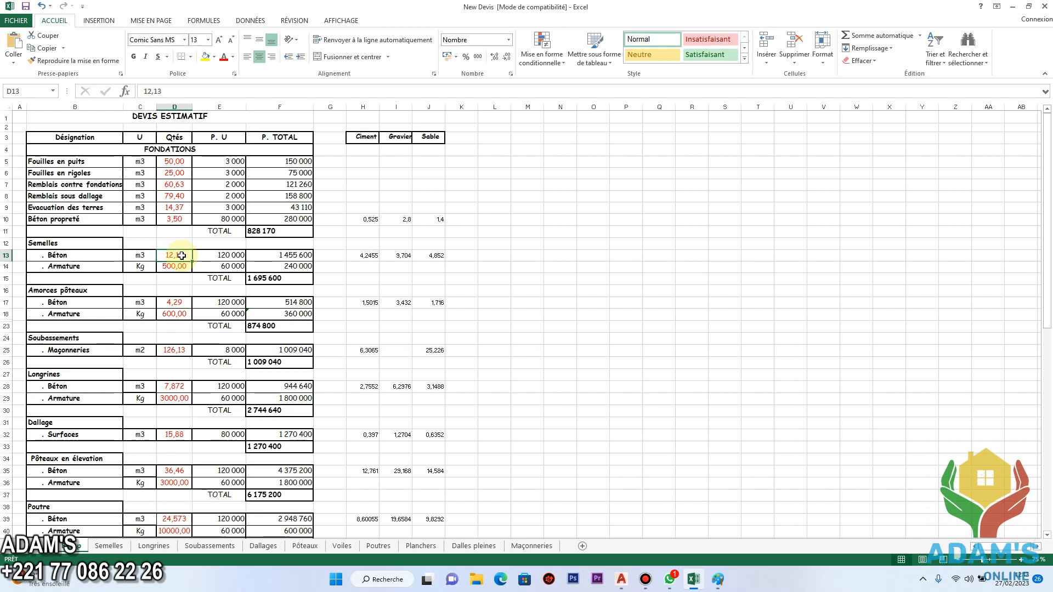
{"action": "key", "text": "Delete"}
{"action": "key", "text": "Return"}
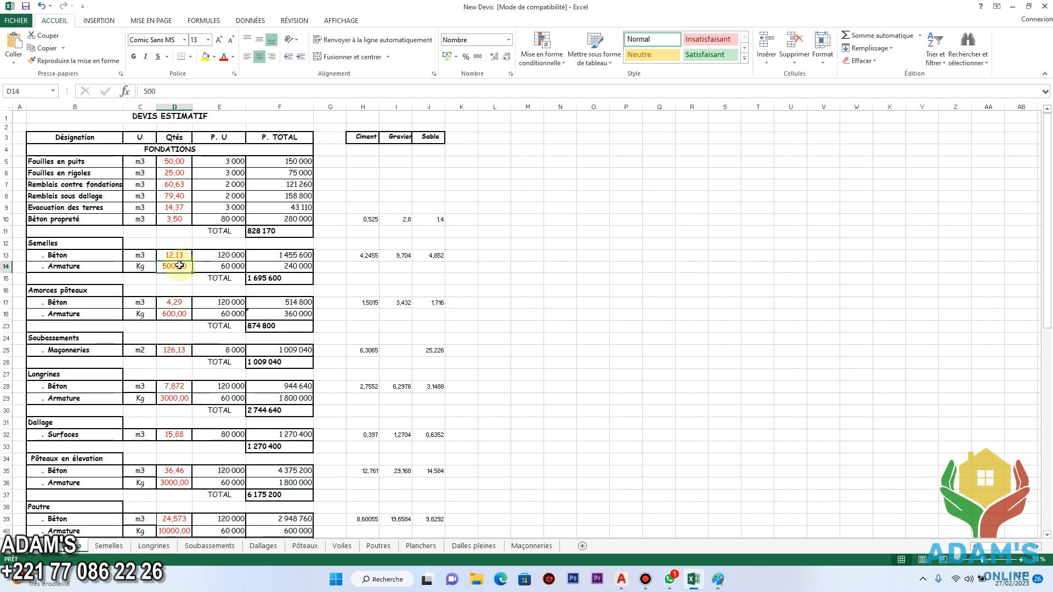
{"action": "type", "text": "0"}
{"action": "left_click", "coordinate": [181, 262]}
{"action": "key", "text": "Return"}
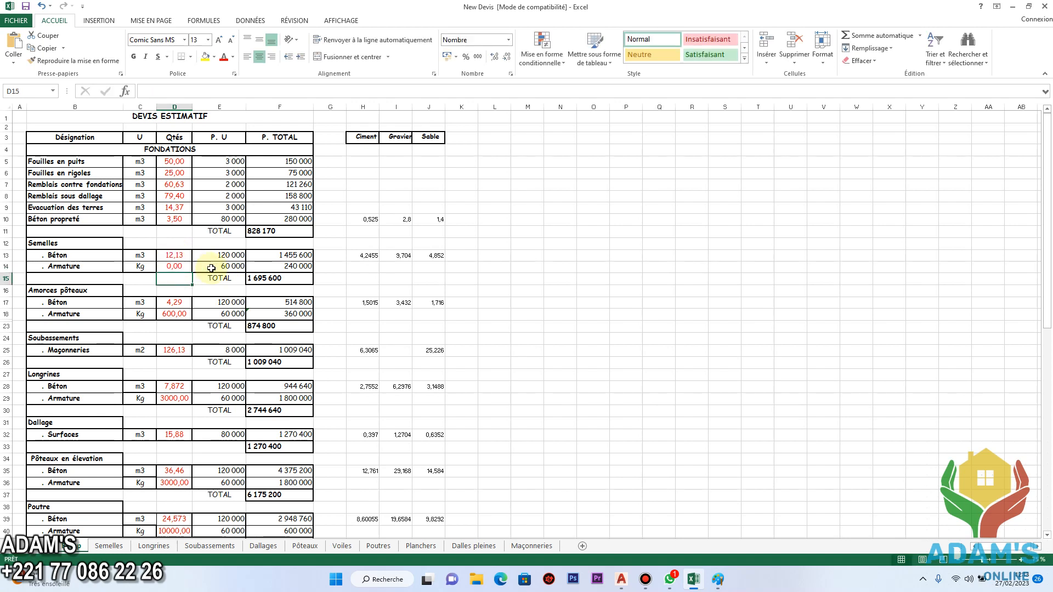
{"action": "left_click", "coordinate": [230, 268]}
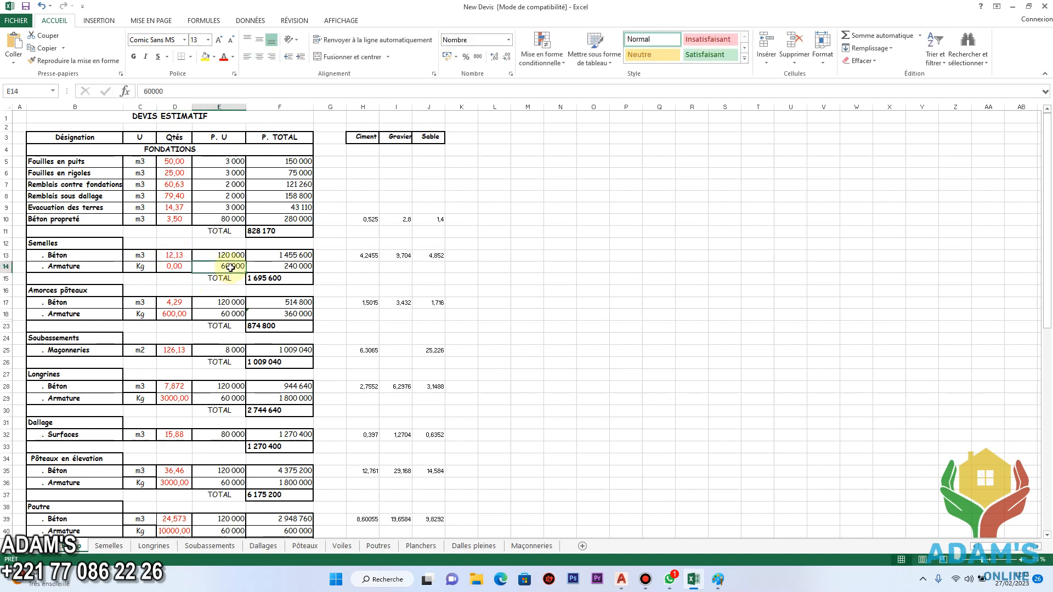
{"action": "type", "text": "0"}
{"action": "key", "text": "Return"}
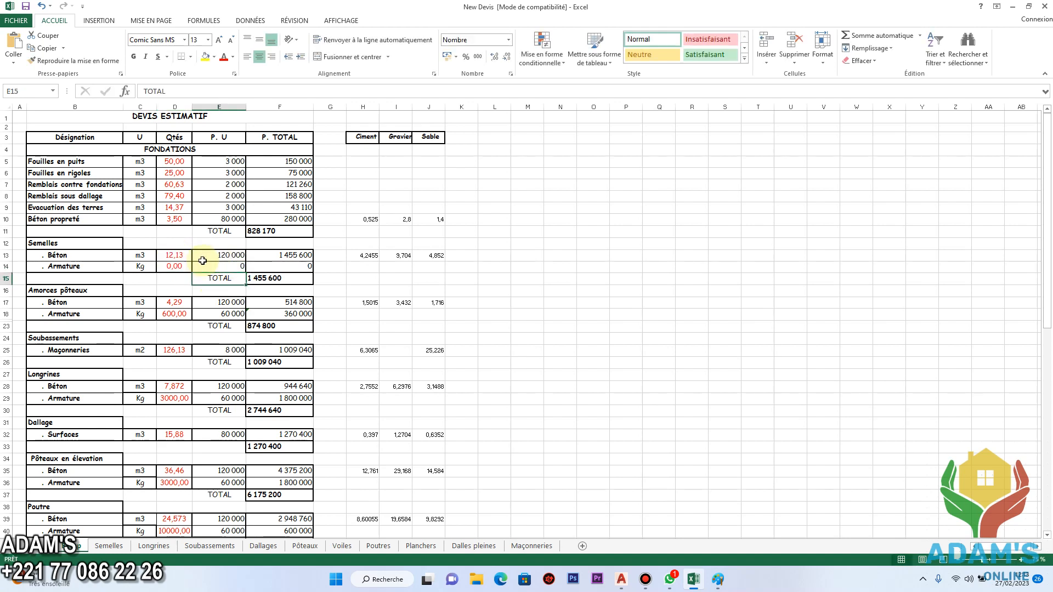
Set the Béton line under Semelles to a quantity of 15 and a unit price of 150000.
{"action": "left_click", "coordinate": [183, 254]}
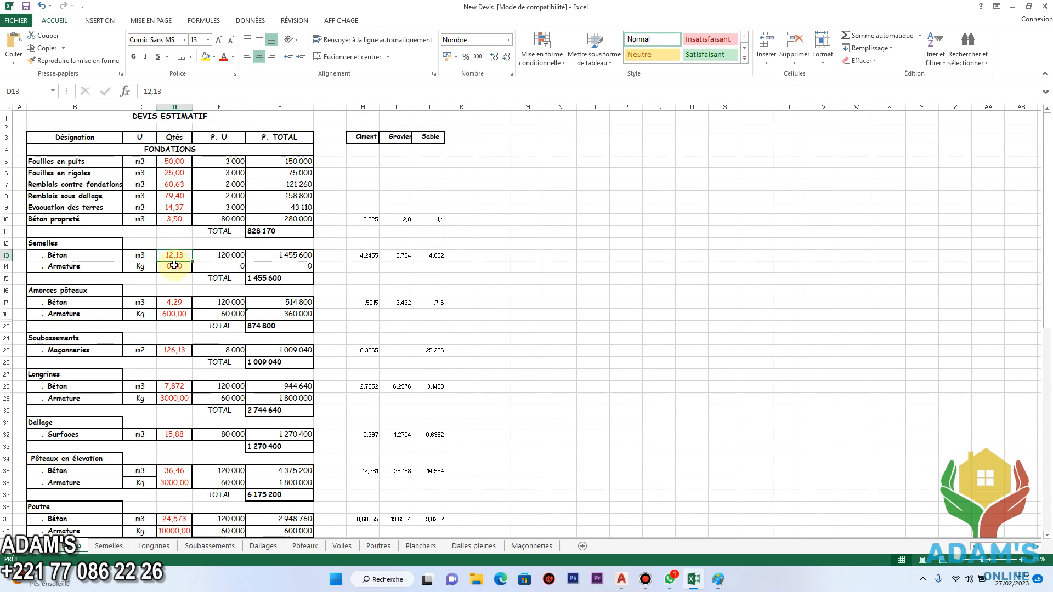
{"action": "type", "text": "15"}
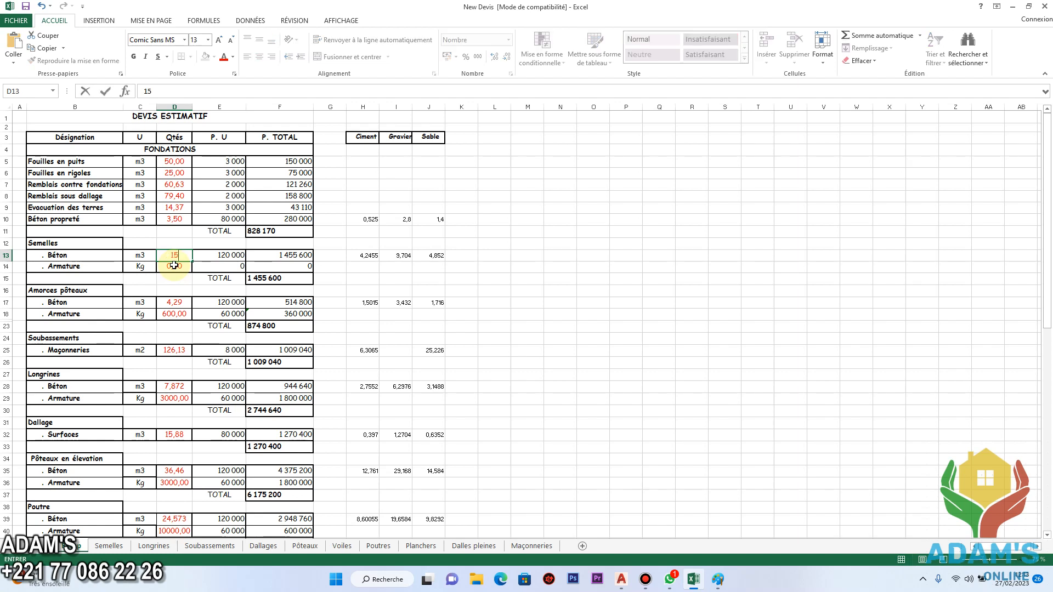
{"action": "left_click", "coordinate": [236, 256]}
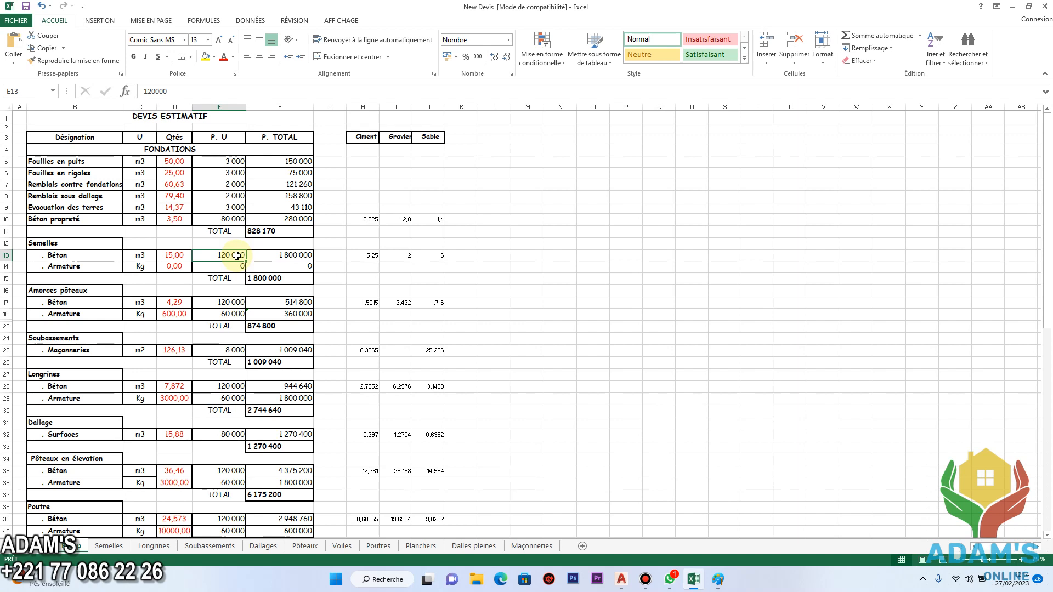
{"action": "type", "text": "150000"}
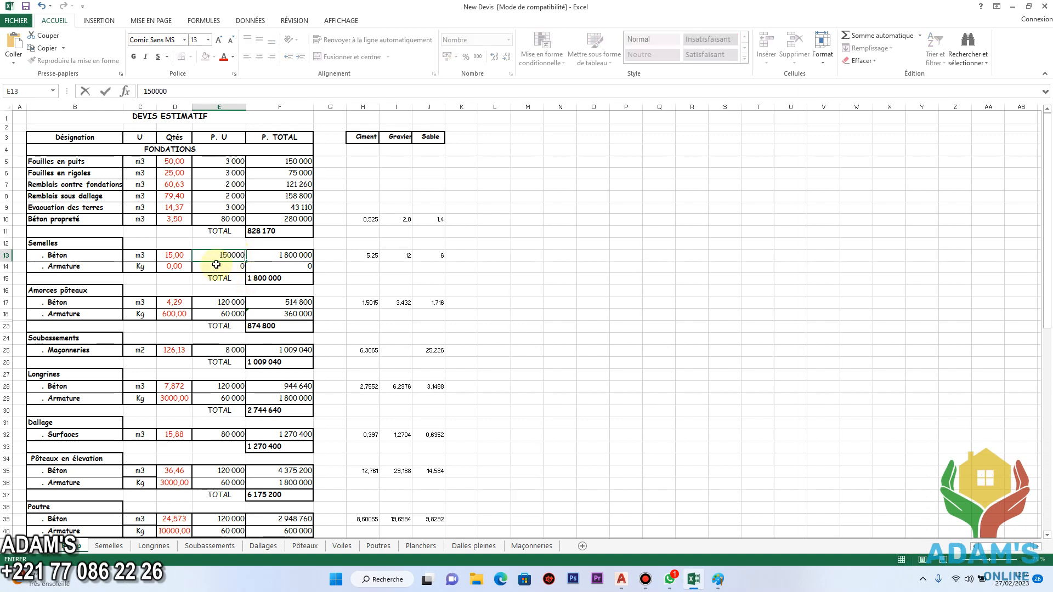
{"action": "left_click", "coordinate": [285, 255]}
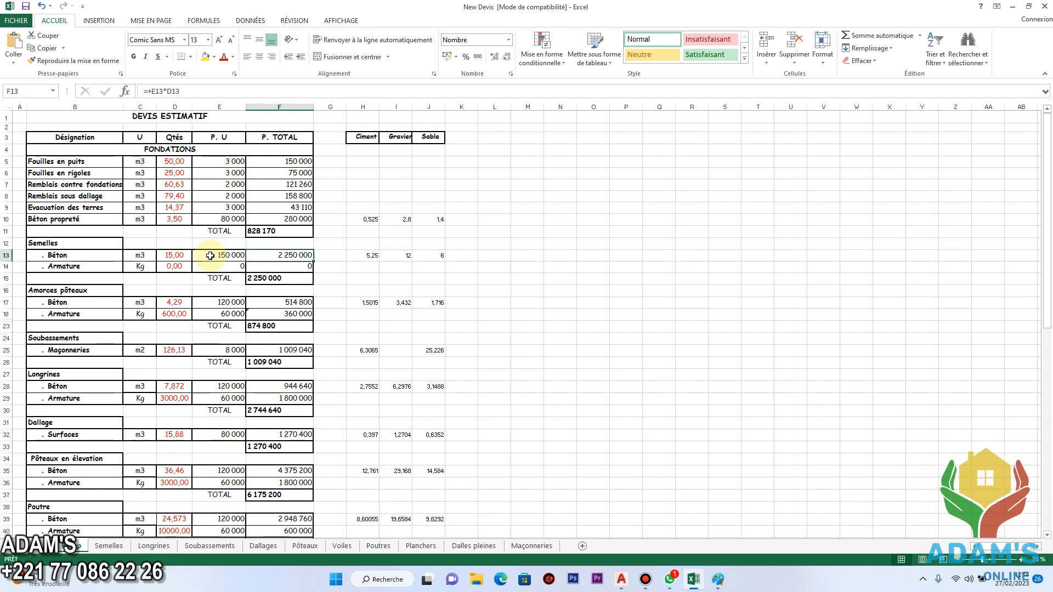
{"action": "left_click", "coordinate": [235, 258]}
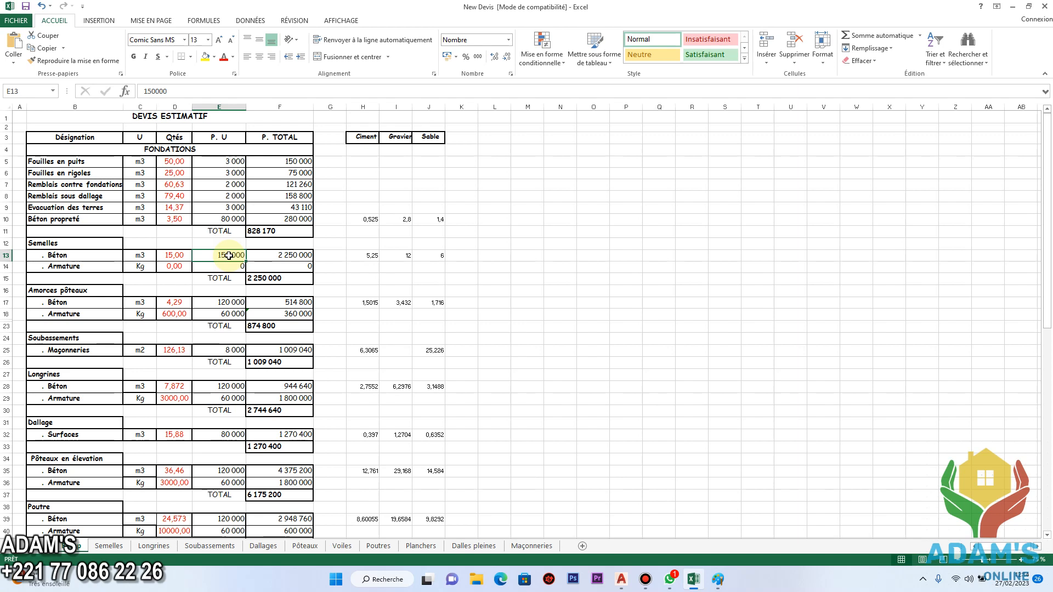
Under Amorces pôteaux, set the Armature quantity and unit price to 0 and the Béton unit price to 150000.
{"action": "left_click", "coordinate": [183, 303]}
{"action": "left_click", "coordinate": [181, 317]}
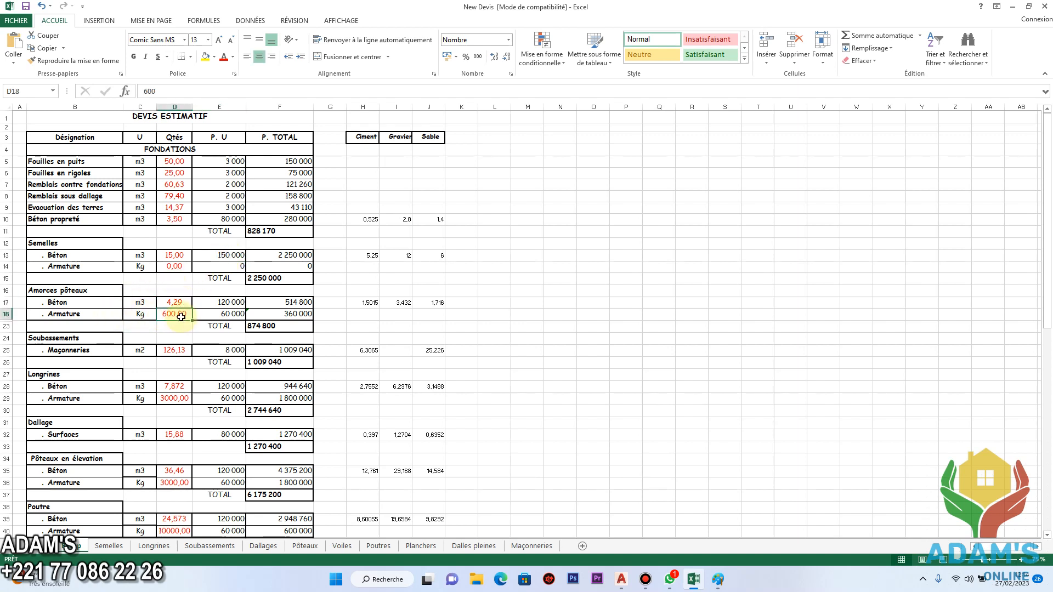
{"action": "type", "text": "0"}
{"action": "double_click", "coordinate": [235, 301]}
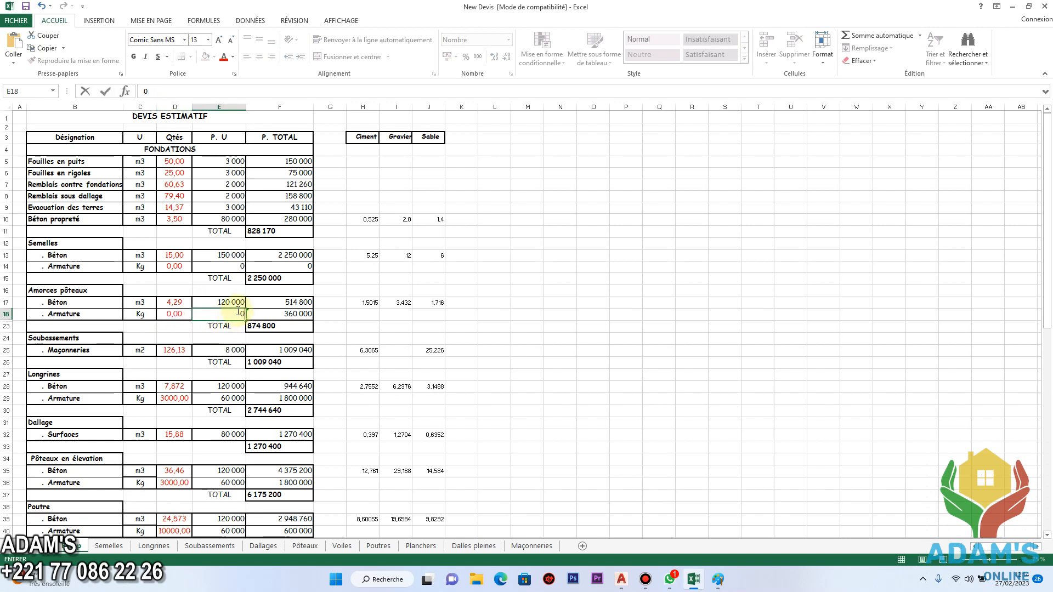
{"action": "type", "text": "1"}
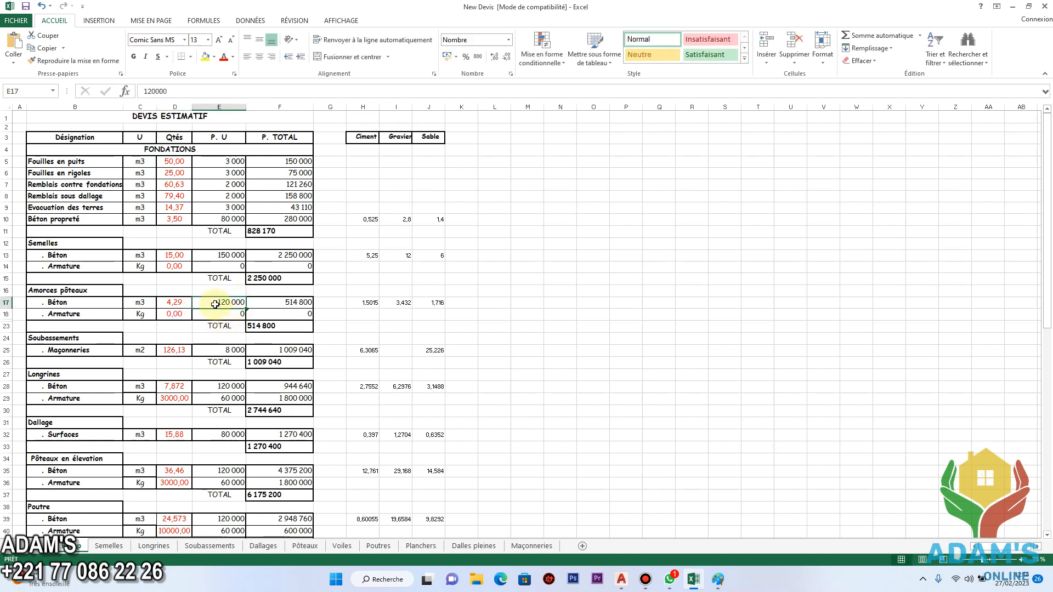
{"action": "type", "text": "50000"}
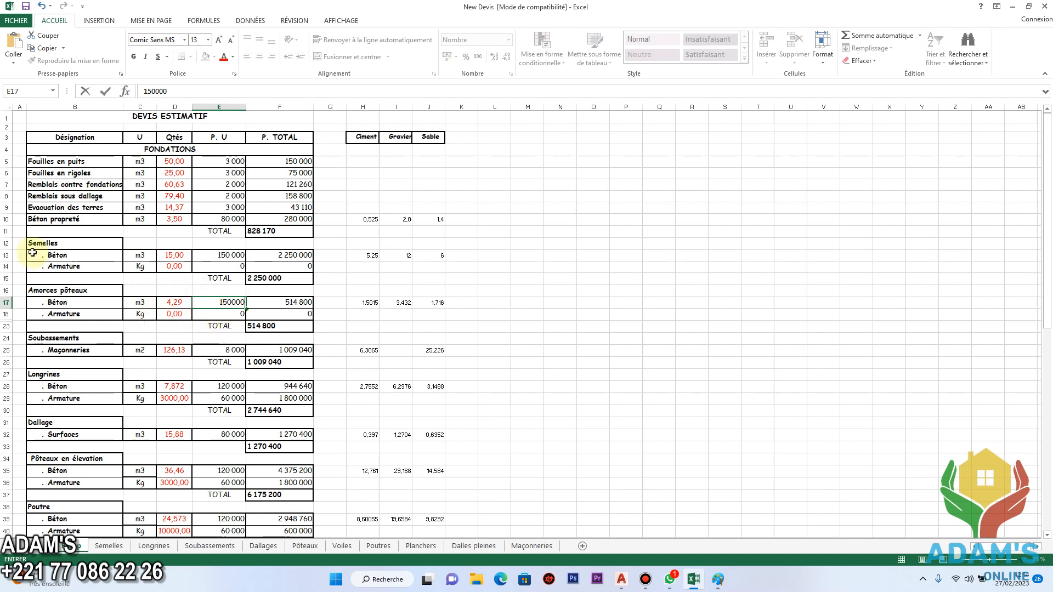
{"action": "left_click", "coordinate": [286, 301]}
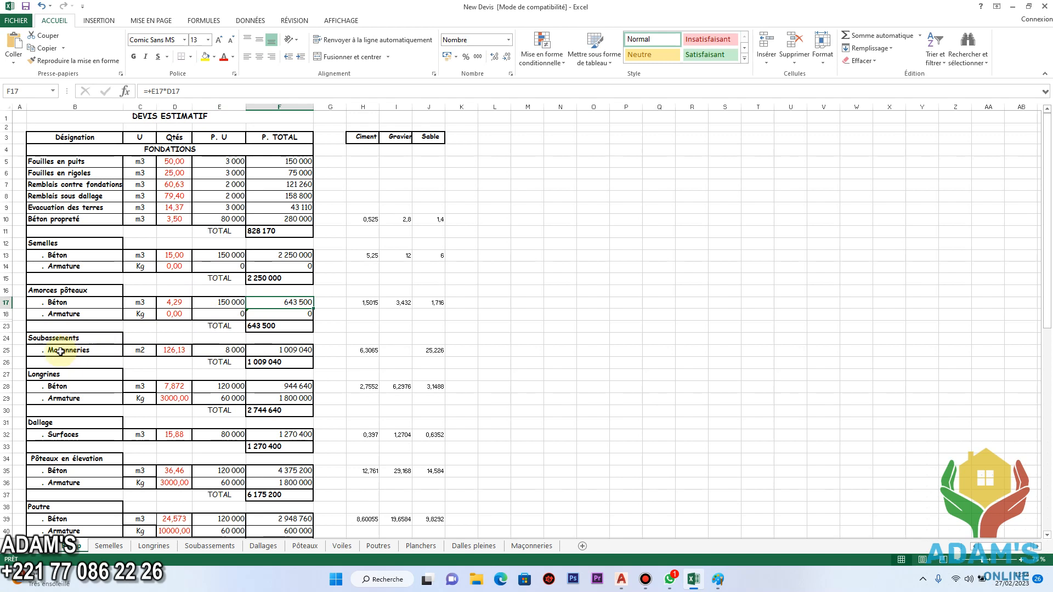
Check the quantity, unit price and total formula of the Maçonneries line under Soubassements.
{"action": "left_click", "coordinate": [177, 350]}
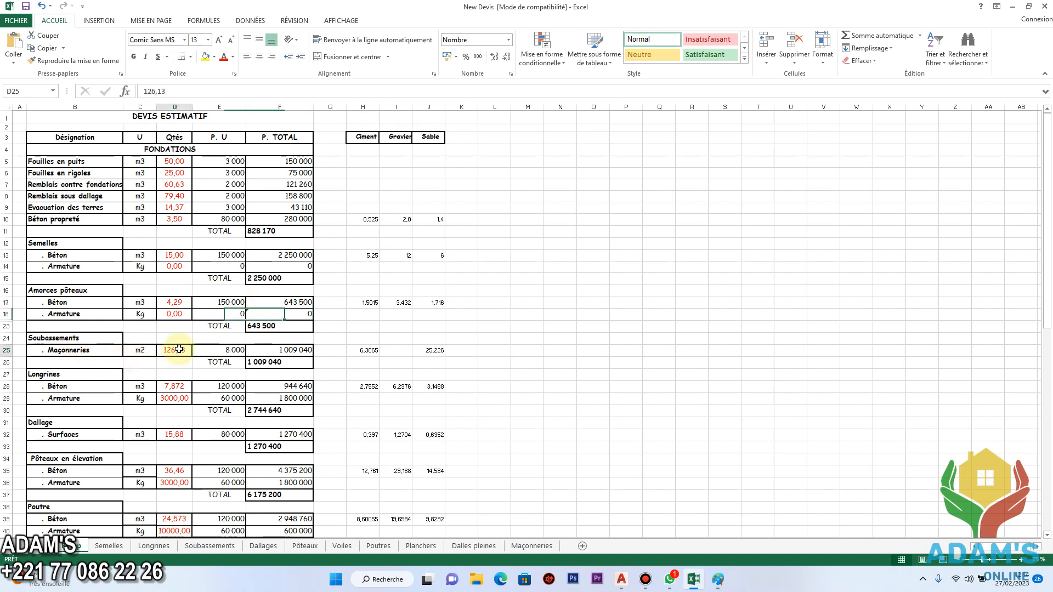
{"action": "left_click", "coordinate": [236, 351]}
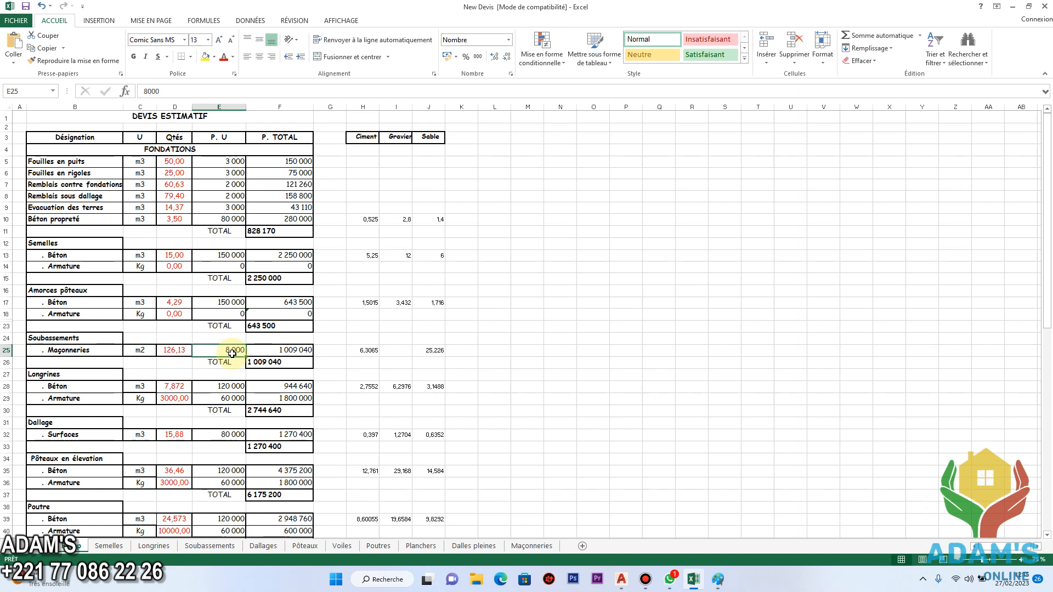
{"action": "left_click", "coordinate": [293, 350]}
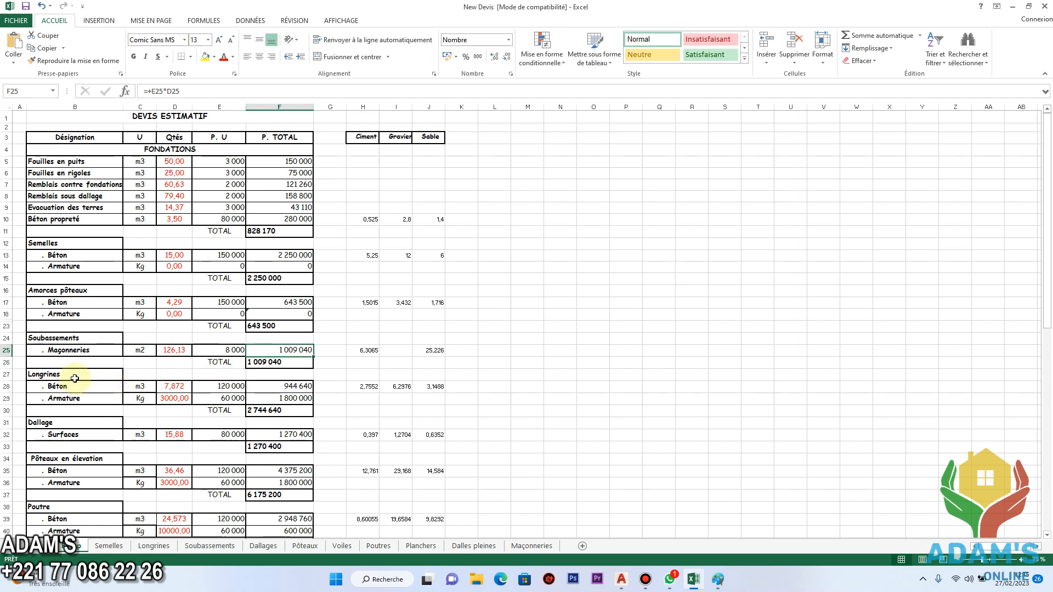
Under Longrines, set the Armature quantity and unit price to 0 and the Béton unit price to 150000.
{"action": "left_click", "coordinate": [175, 399]}
{"action": "double_click", "coordinate": [187, 399]}
{"action": "type", "text": "0"}
{"action": "left_click", "coordinate": [232, 400]}
{"action": "type", "text": "0"}
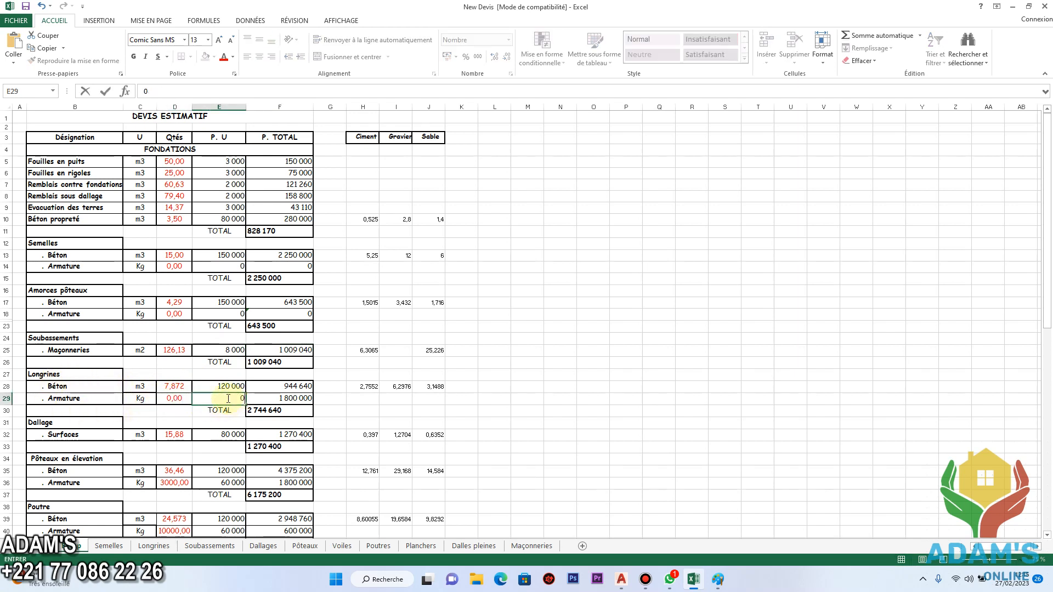
{"action": "left_click", "coordinate": [211, 386]}
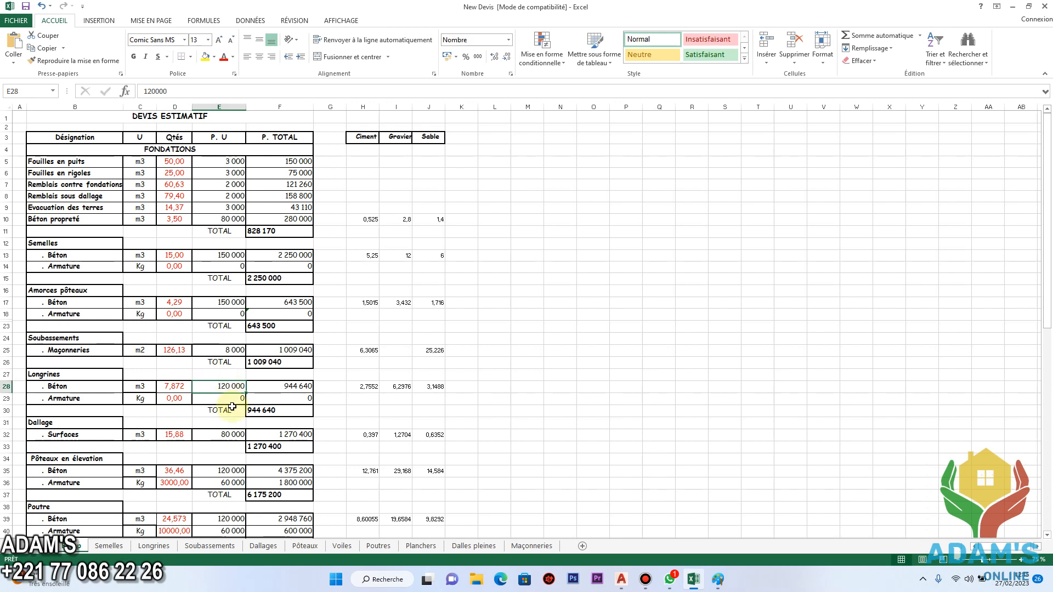
{"action": "type", "text": "150 000"}
{"action": "left_click", "coordinate": [283, 387]}
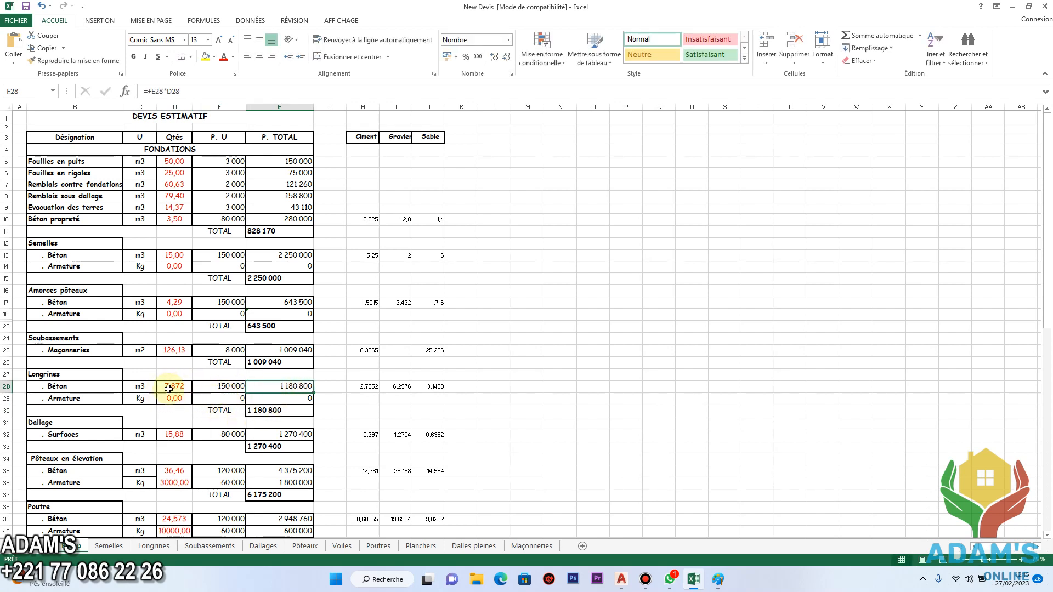
Set the unit price of Surfaces under Dallage to 120000.
{"action": "scroll", "coordinate": [94, 401], "scroll_direction": "down", "scroll_amount": 1}
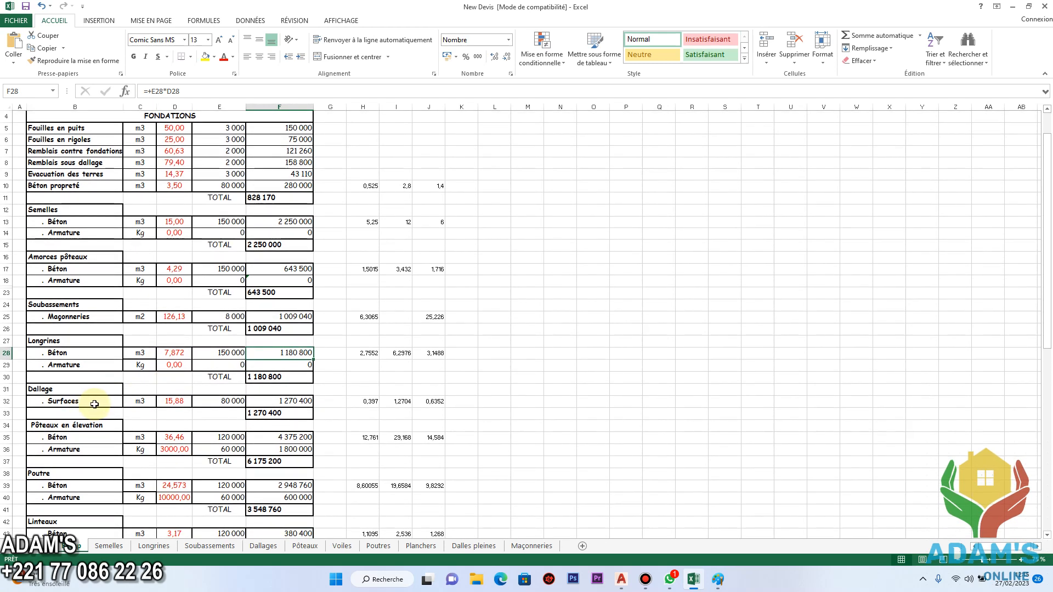
{"action": "left_click", "coordinate": [172, 402]}
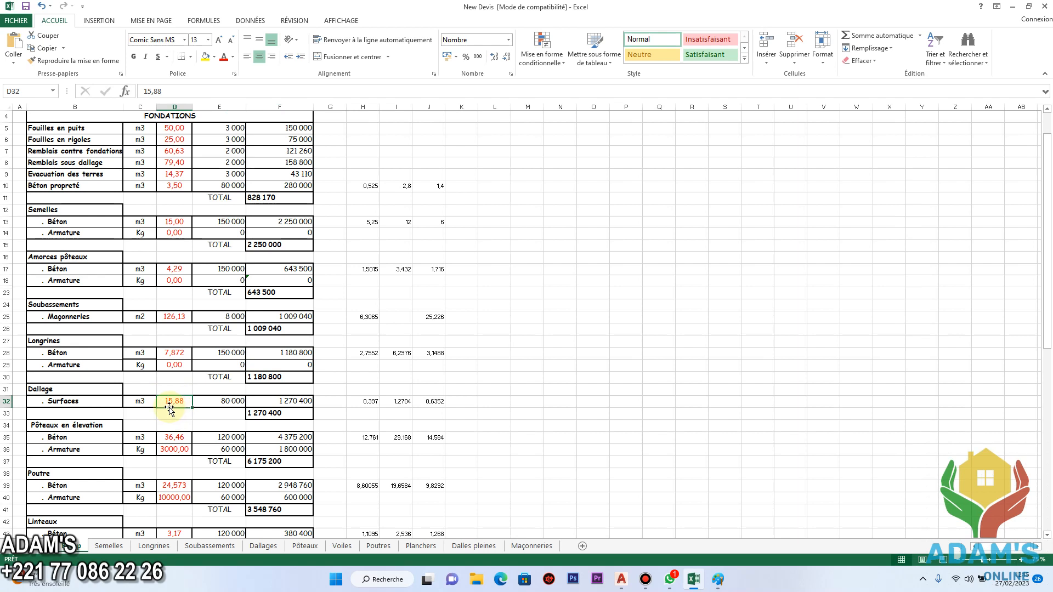
{"action": "left_click", "coordinate": [231, 402]}
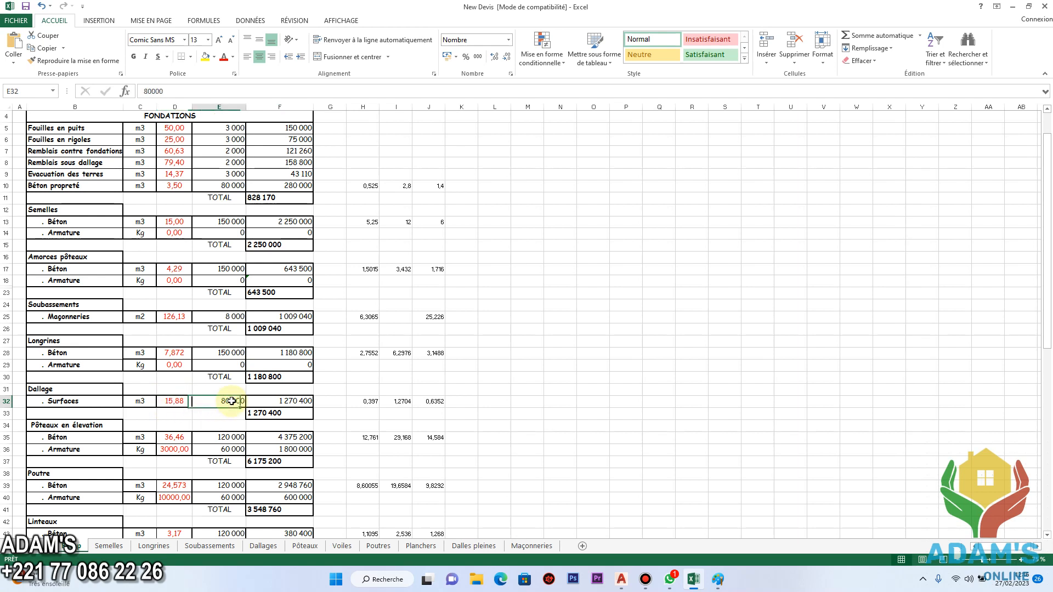
{"action": "type", "text": "12000"}
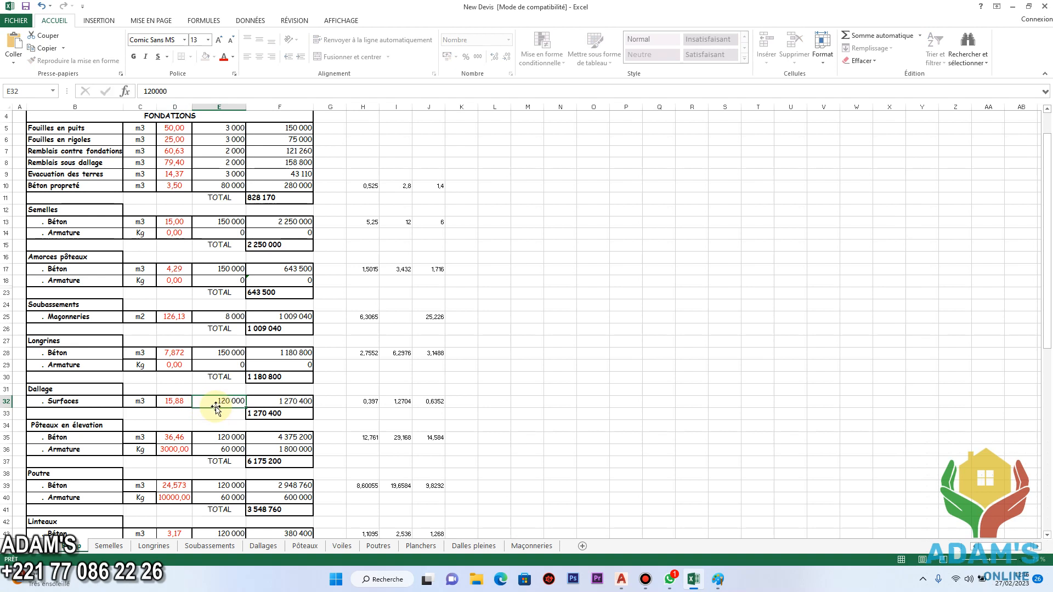
{"action": "key", "text": "Return"}
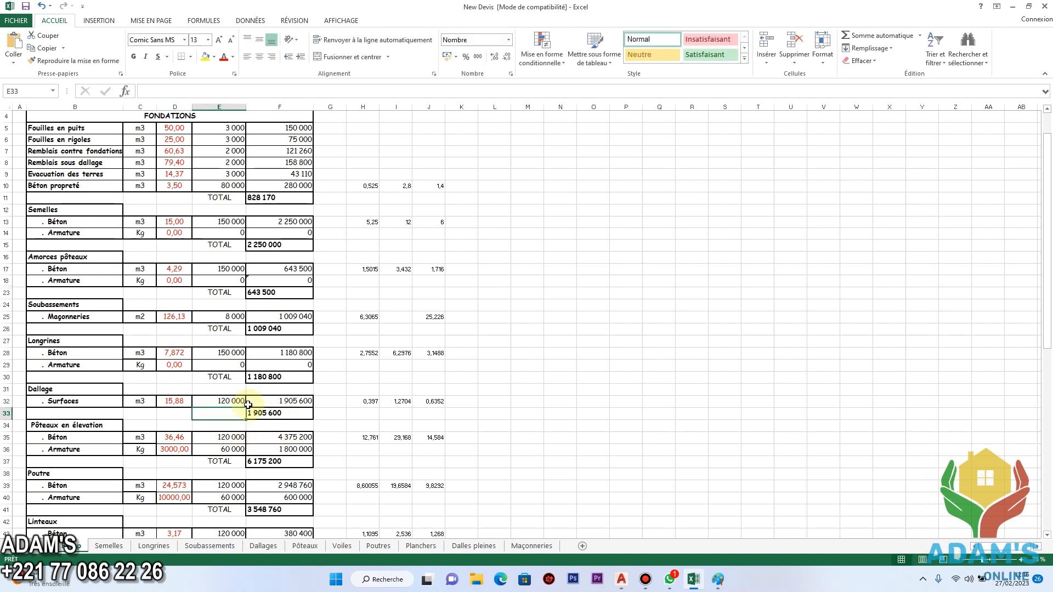
Under Pôteaux en élevation, set the Armature quantity and unit price to 0 and the Béton unit price to 150000.
{"action": "scroll", "coordinate": [192, 403], "scroll_direction": "down", "scroll_amount": 1}
{"action": "scroll", "coordinate": [79, 404], "scroll_direction": "down", "scroll_amount": 1}
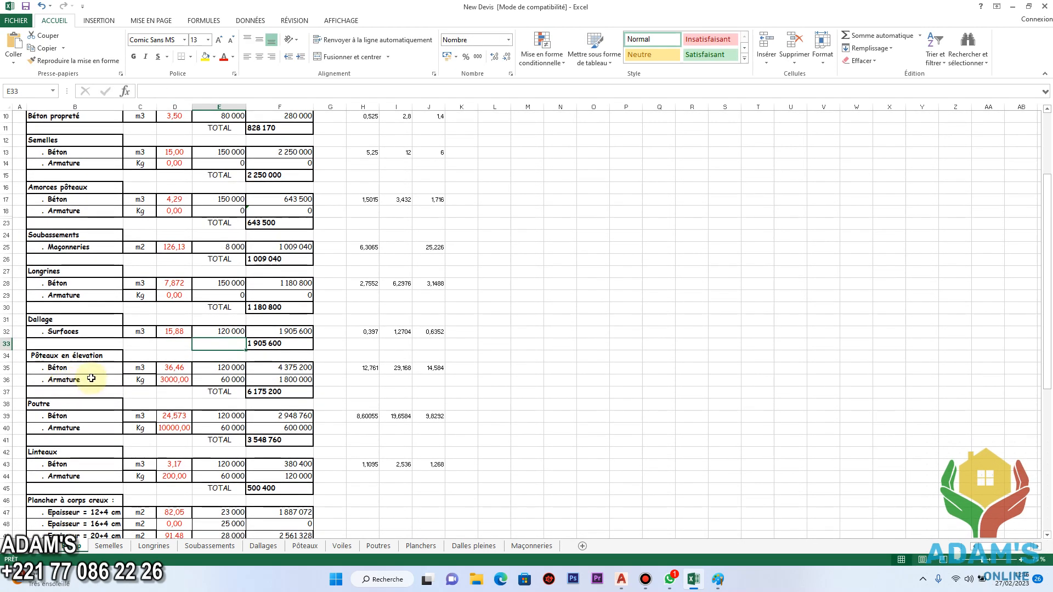
{"action": "left_click", "coordinate": [182, 381]}
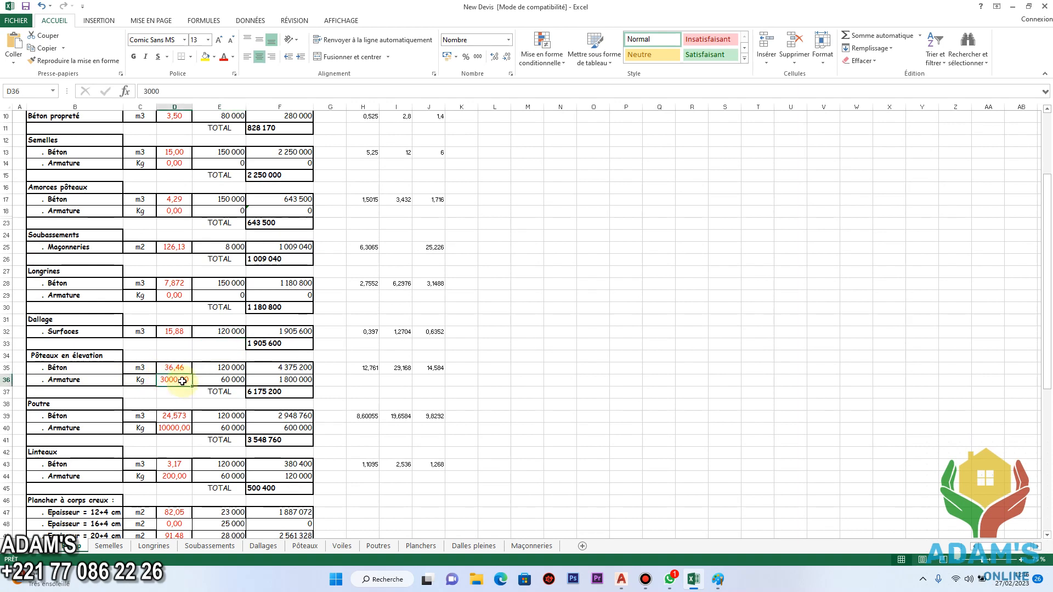
{"action": "left_click", "coordinate": [231, 381], "text": "shift"}
{"action": "key", "text": "Delete"}
{"action": "left_click", "coordinate": [230, 367]}
{"action": "type", "text": "150 000"}
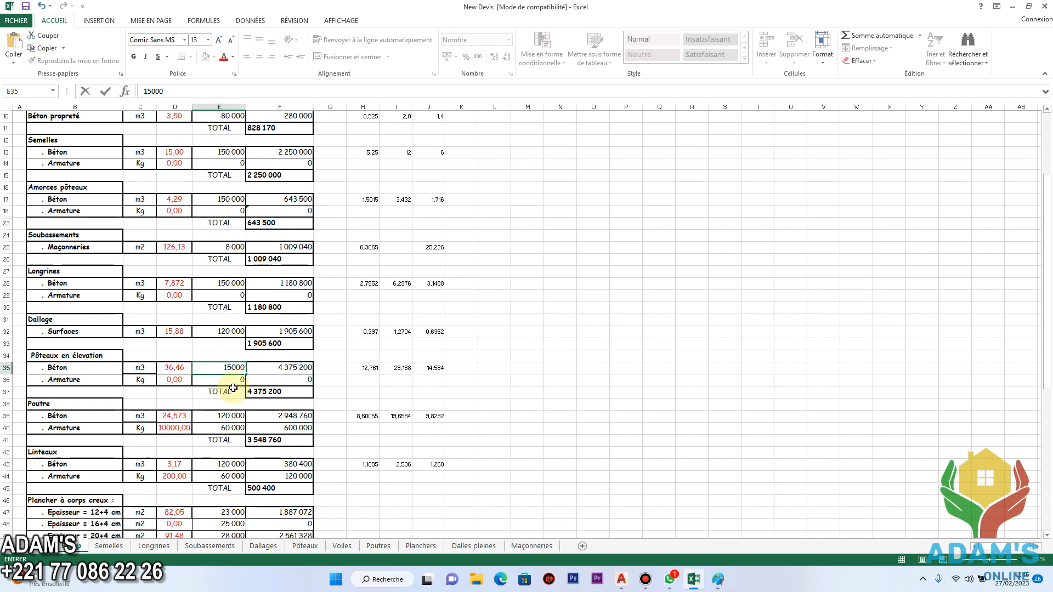
{"action": "left_click", "coordinate": [258, 392]}
Under Poutre, set the Armature quantity and unit price to 0.
{"action": "scroll", "coordinate": [215, 388], "scroll_direction": "down", "scroll_amount": 1}
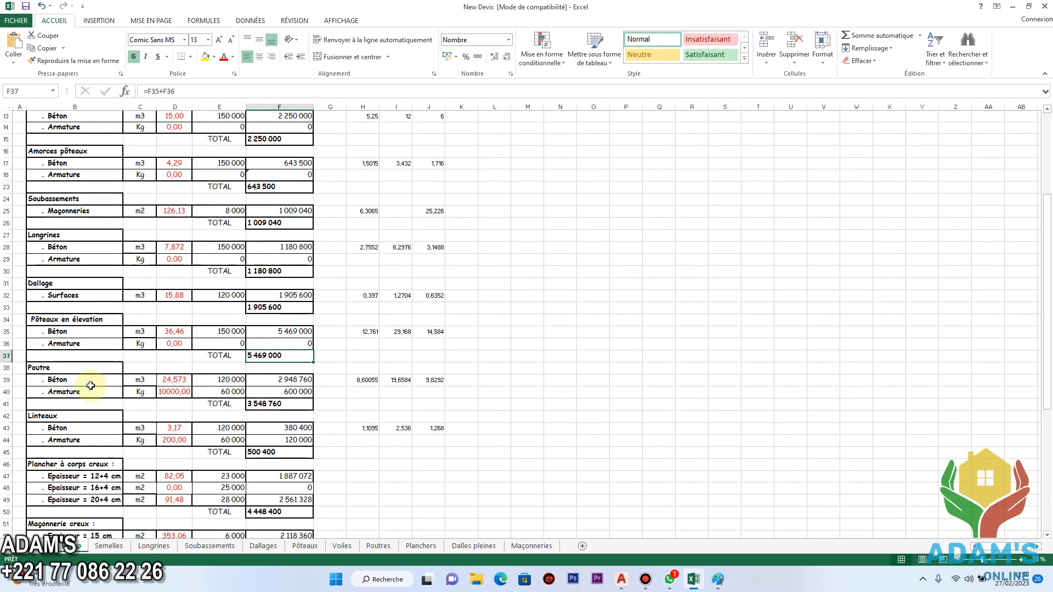
{"action": "left_click", "coordinate": [174, 391]}
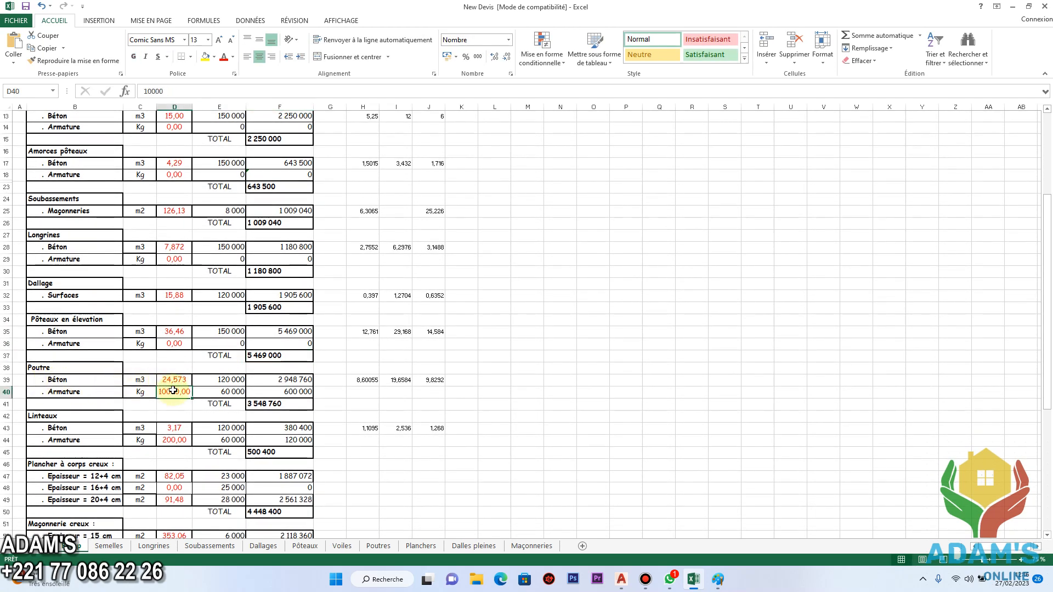
{"action": "type", "text": "0"}
{"action": "left_click", "coordinate": [222, 393]}
{"action": "type", "text": "0"}
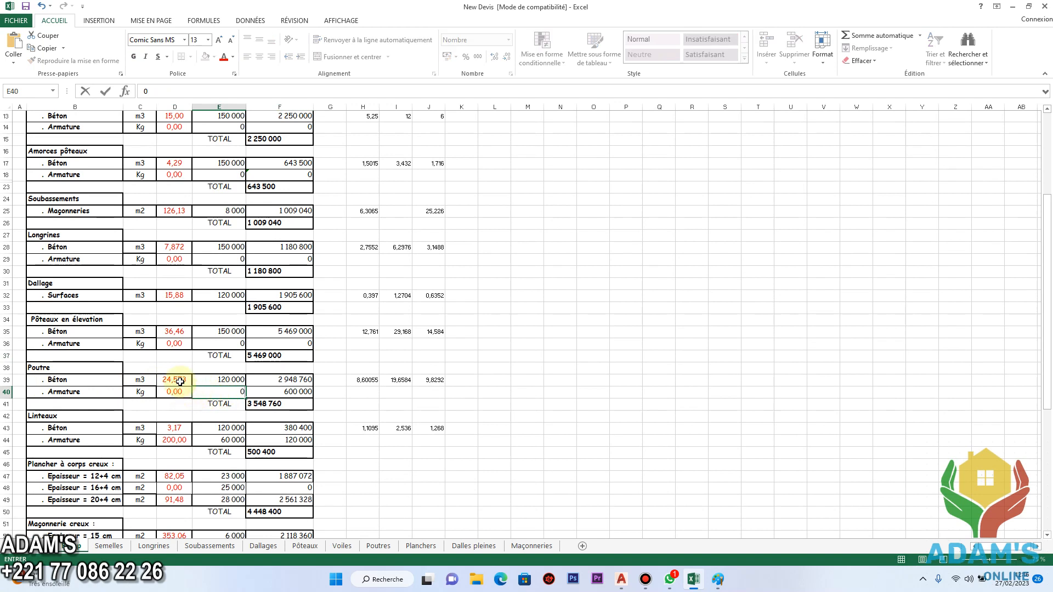
Under Poutre, set the Béton quantity to 40 and its unit price to 150000.
{"action": "left_click", "coordinate": [176, 380]}
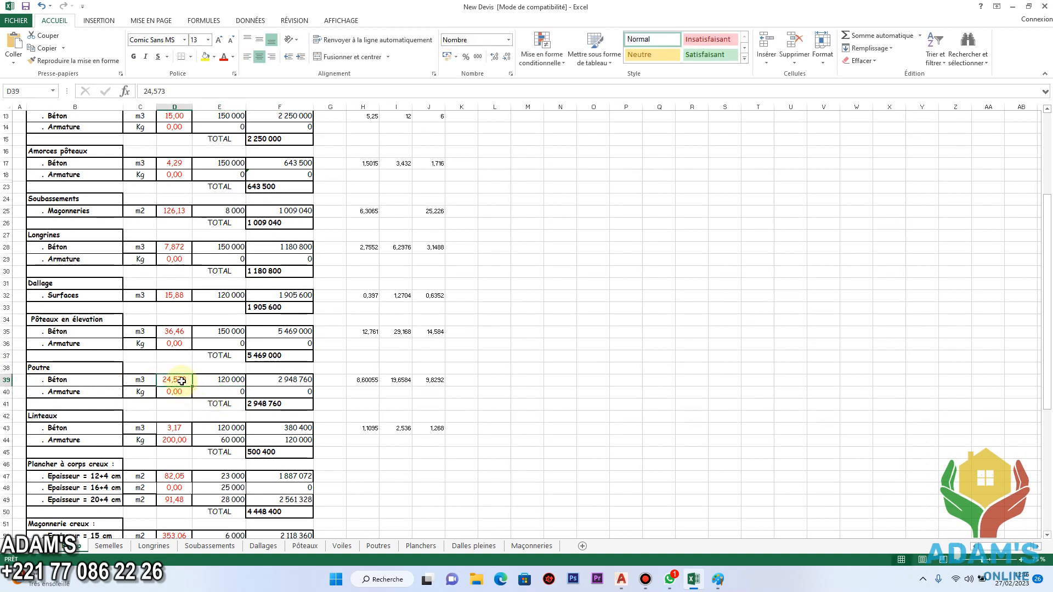
{"action": "type", "text": "3"}
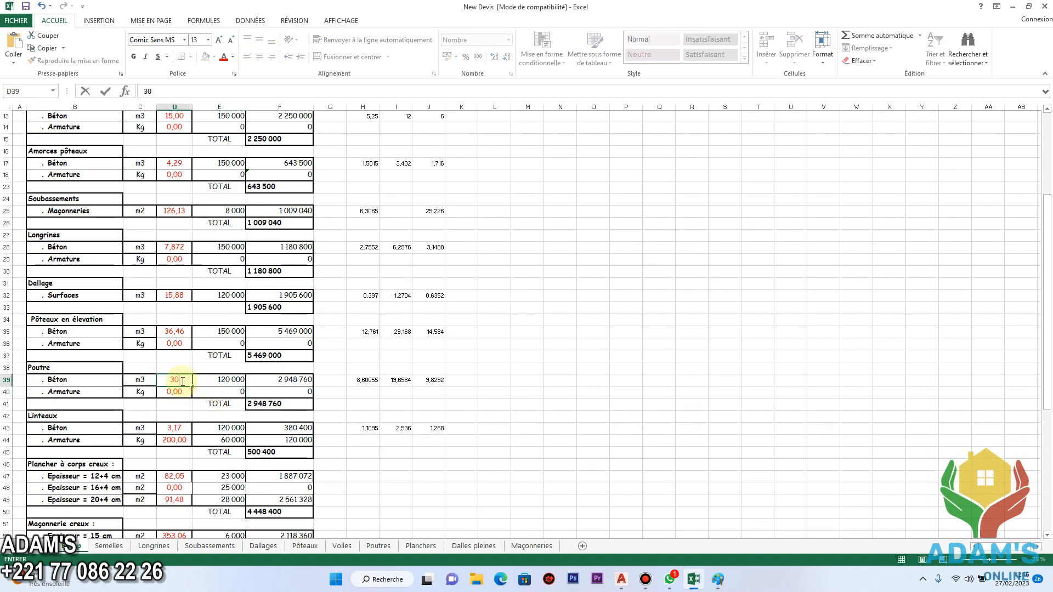
{"action": "type", "text": "0"}
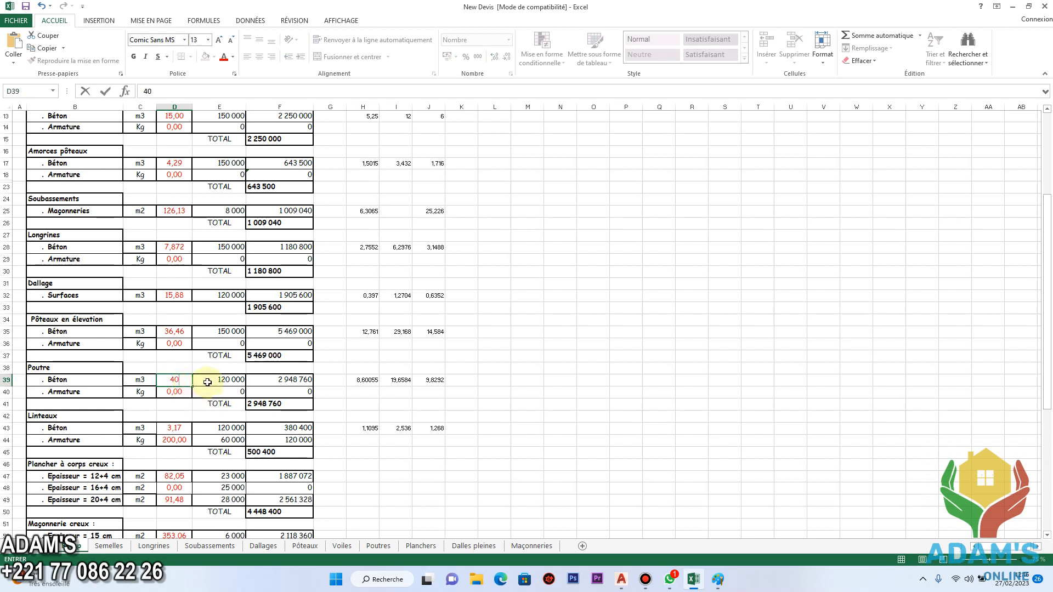
{"action": "left_click", "coordinate": [226, 381]}
{"action": "type", "text": "15"}
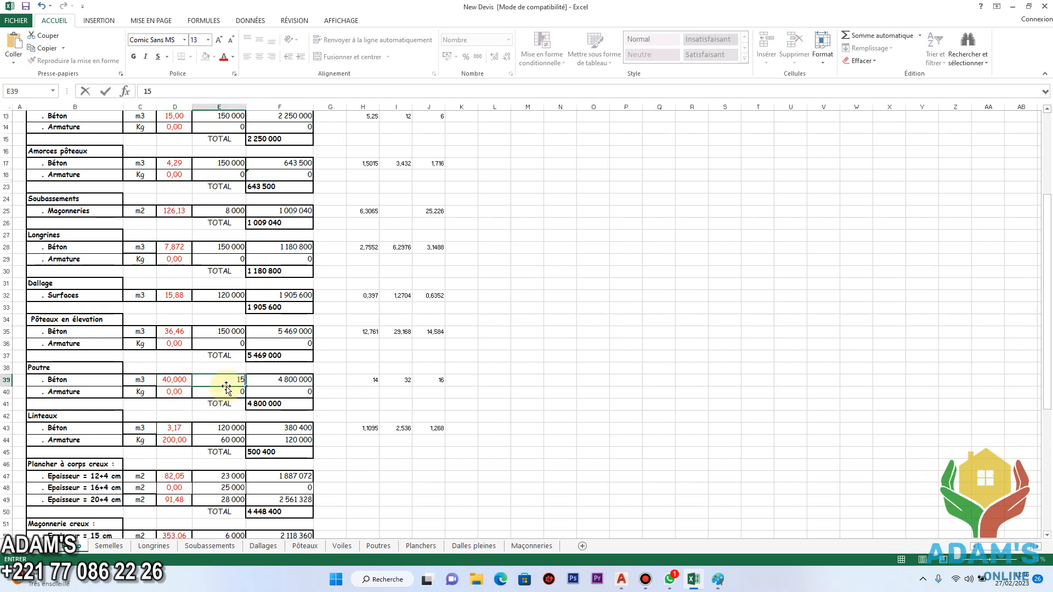
{"action": "left_click", "coordinate": [264, 402]}
Under Linteaux, set the Armature quantity and unit price to 0 and the Béton unit price to 150000.
{"action": "scroll", "coordinate": [254, 392], "scroll_direction": "down", "scroll_amount": 3}
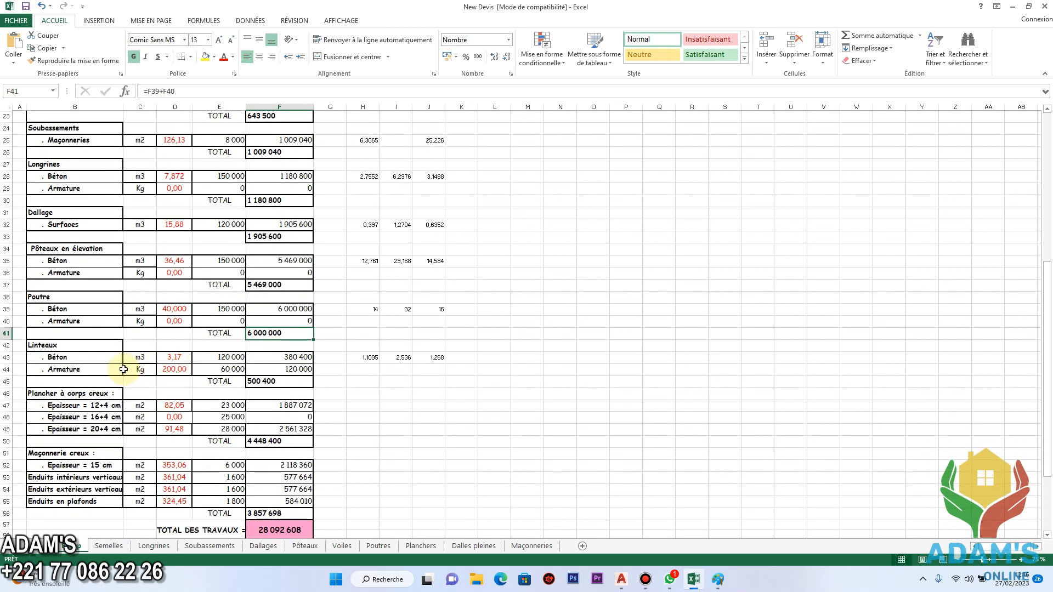
{"action": "left_click", "coordinate": [179, 371]}
{"action": "double_click", "coordinate": [181, 372]}
{"action": "type", "text": "0"}
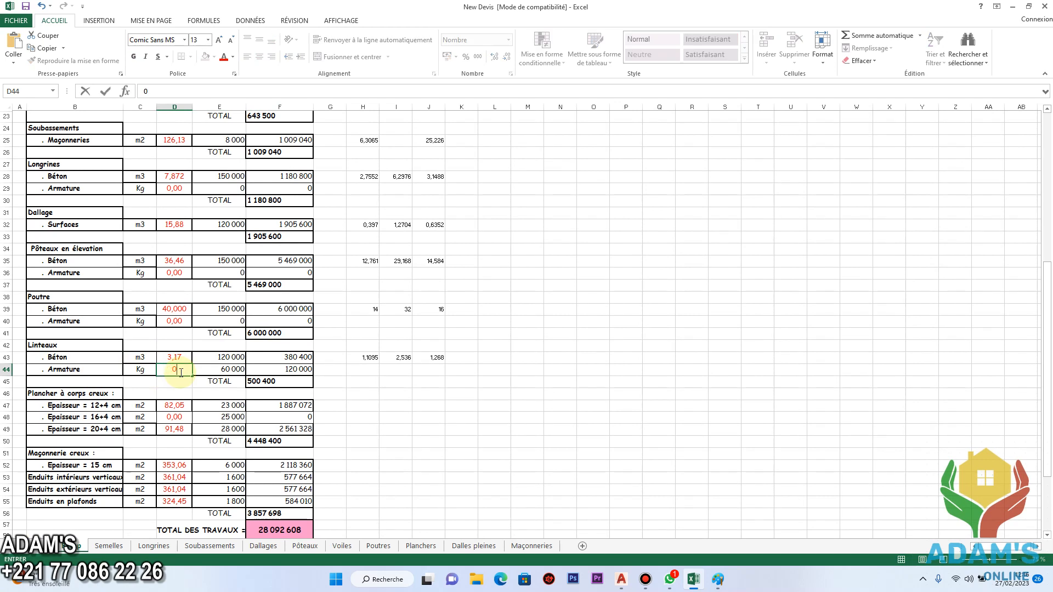
{"action": "left_click", "coordinate": [229, 371]}
{"action": "type", "text": "0"}
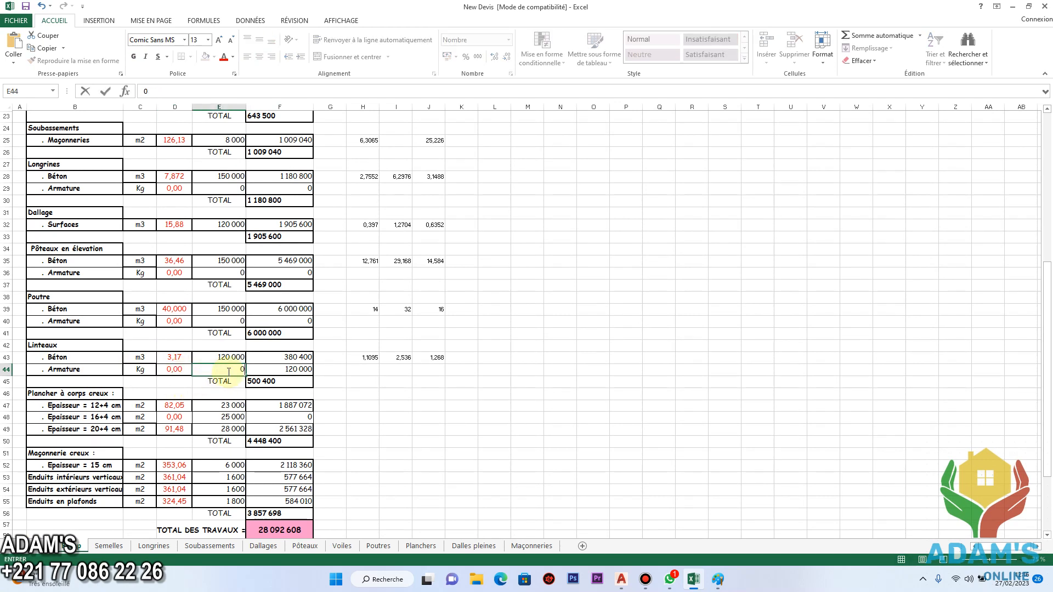
{"action": "left_click", "coordinate": [239, 358]}
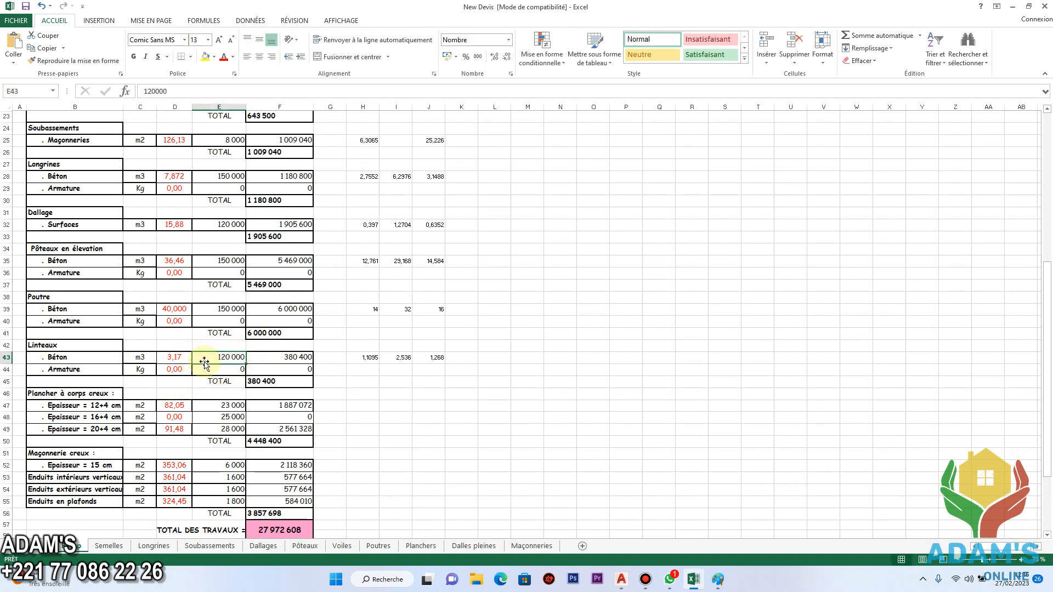
{"action": "type", "text": "15"}
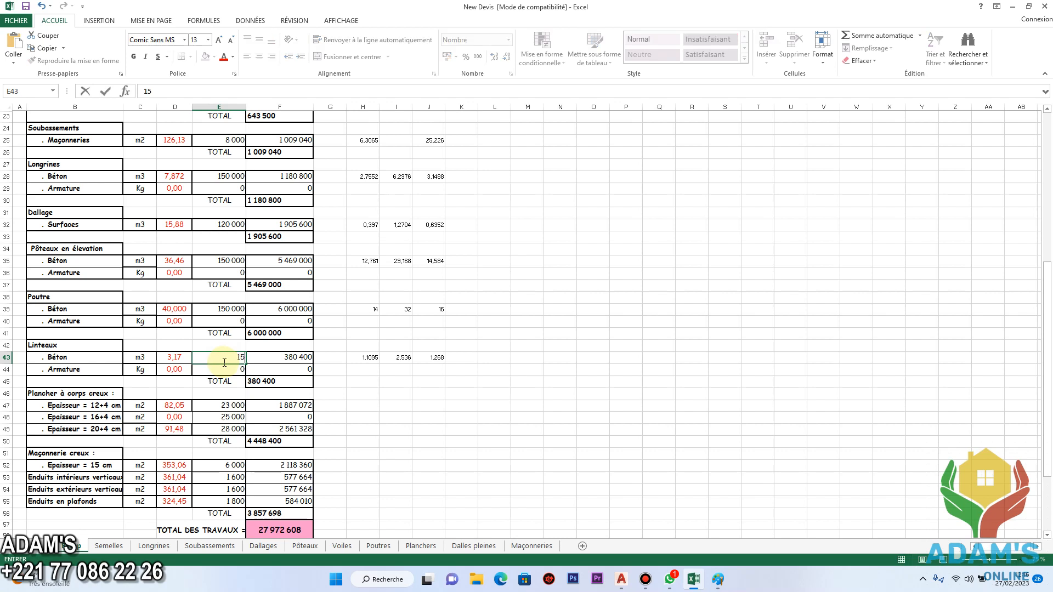
{"action": "left_click", "coordinate": [282, 373]}
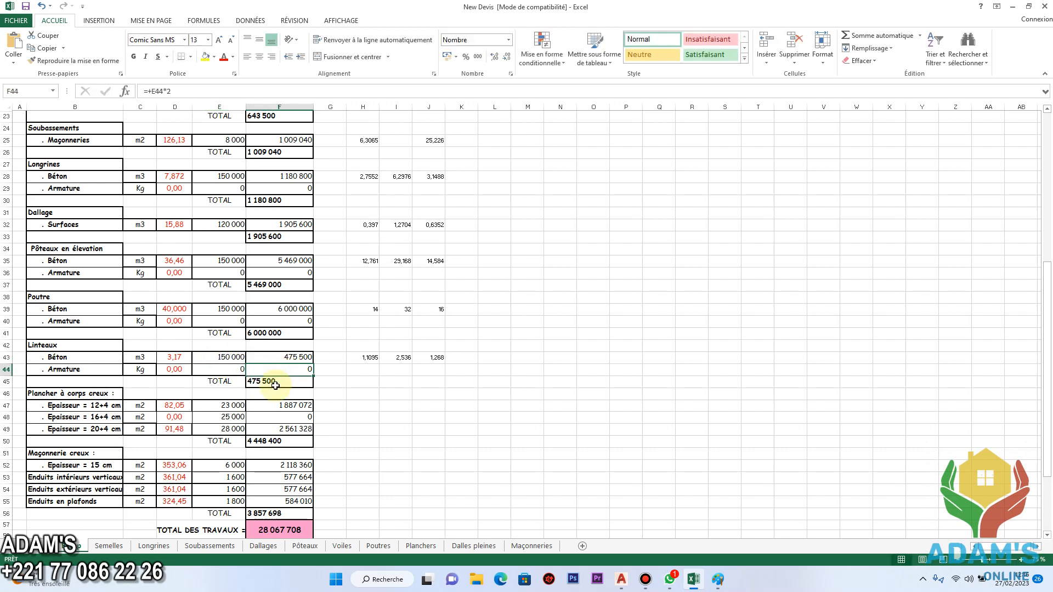
Under Plancher à corps creux, set the quantity of Epaisseur = 16+4 cm to 100.
{"action": "scroll", "coordinate": [236, 389], "scroll_direction": "down", "scroll_amount": 1}
{"action": "scroll", "coordinate": [237, 389], "scroll_direction": "down", "scroll_amount": 1}
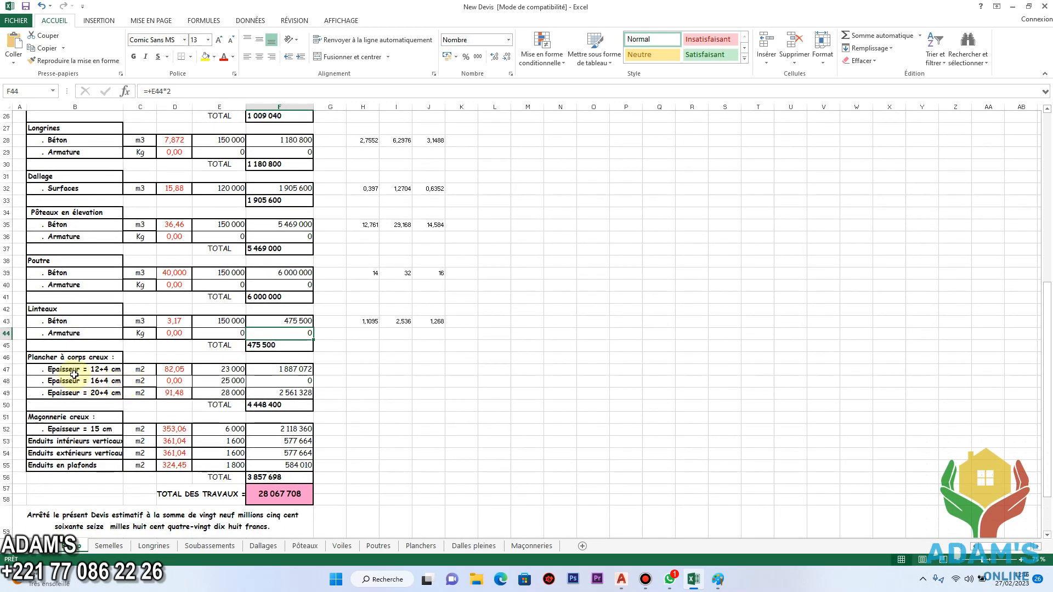
{"action": "scroll", "coordinate": [68, 375], "scroll_direction": "down", "scroll_amount": 1}
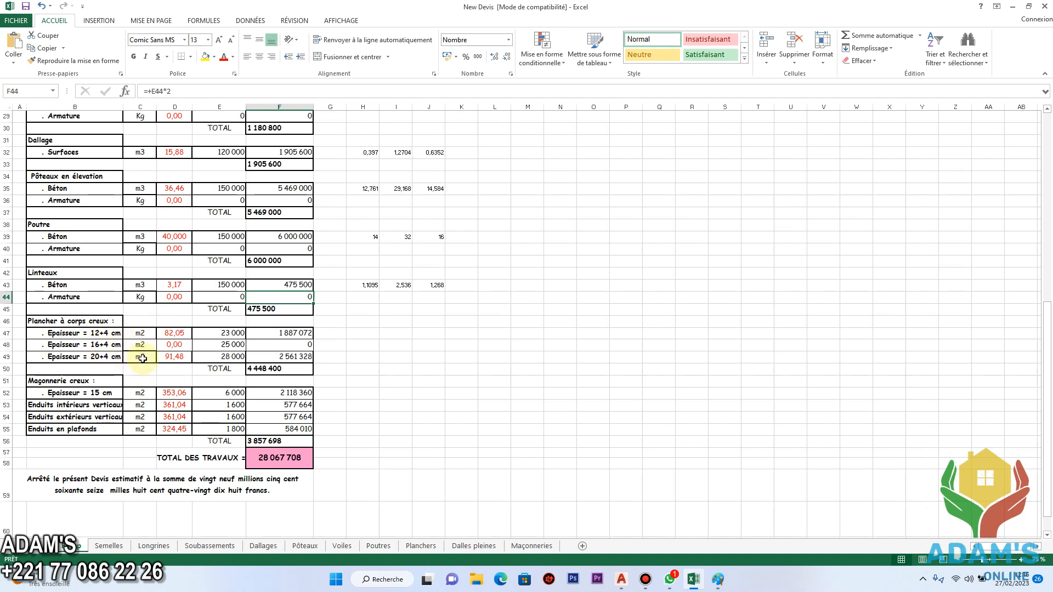
{"action": "left_click", "coordinate": [179, 346]}
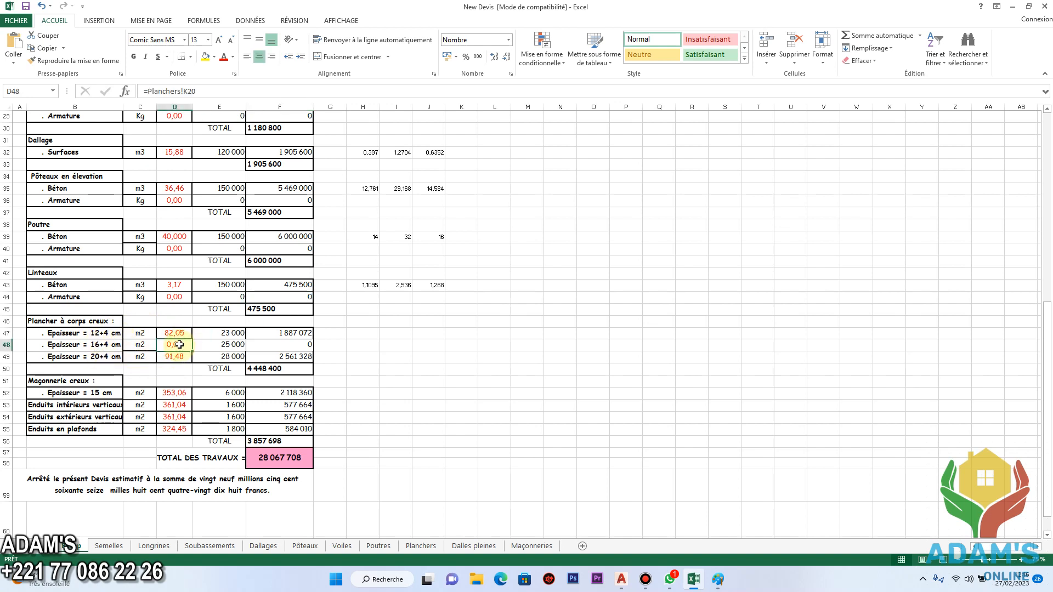
{"action": "type", "text": "100"}
{"action": "key", "text": "Return"}
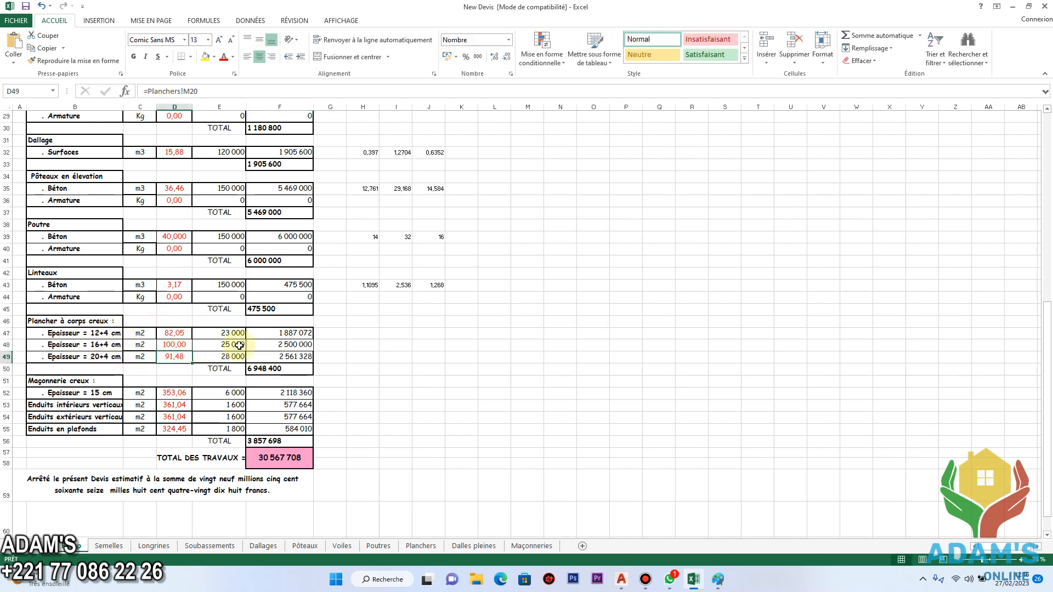
Set the Plancher à corps creux unit prices to 25000 for 12+4 cm, 30000 for 16+4 cm and 35000 for 20+4 cm.
{"action": "left_click", "coordinate": [231, 333]}
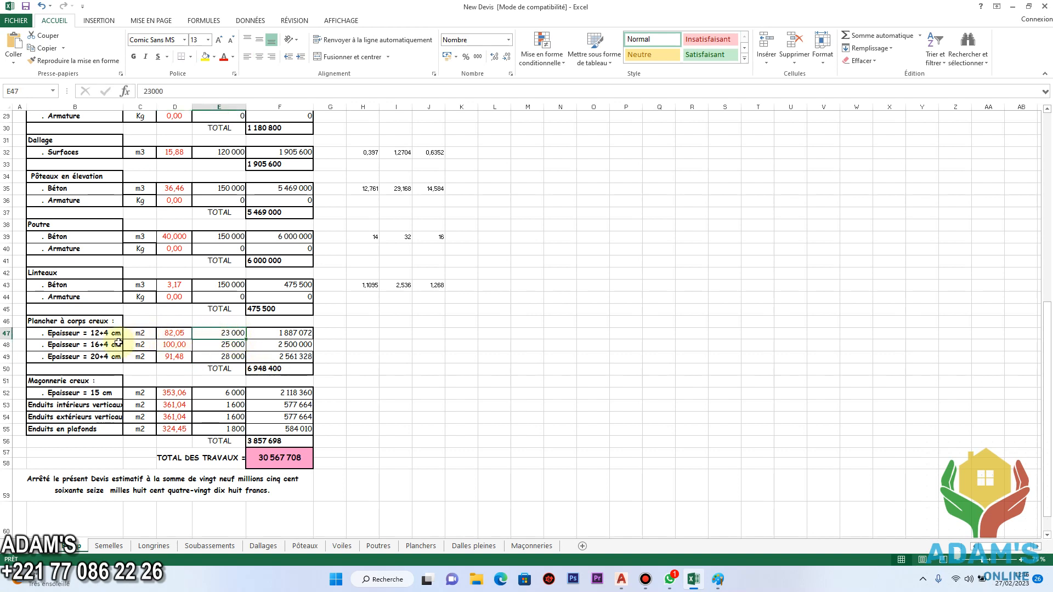
{"action": "type", "text": "25000"}
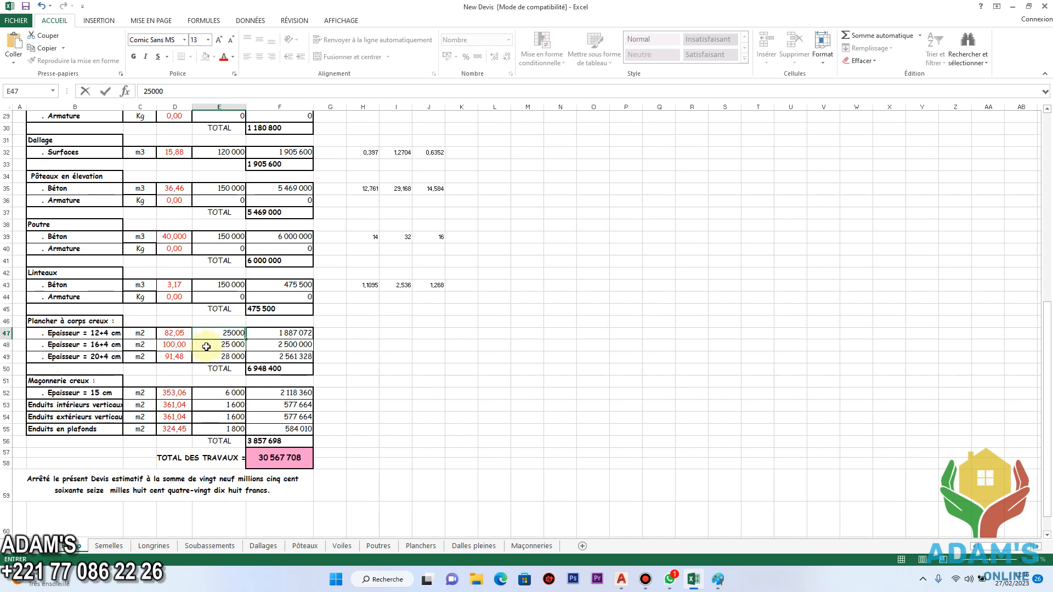
{"action": "key", "text": "Return"}
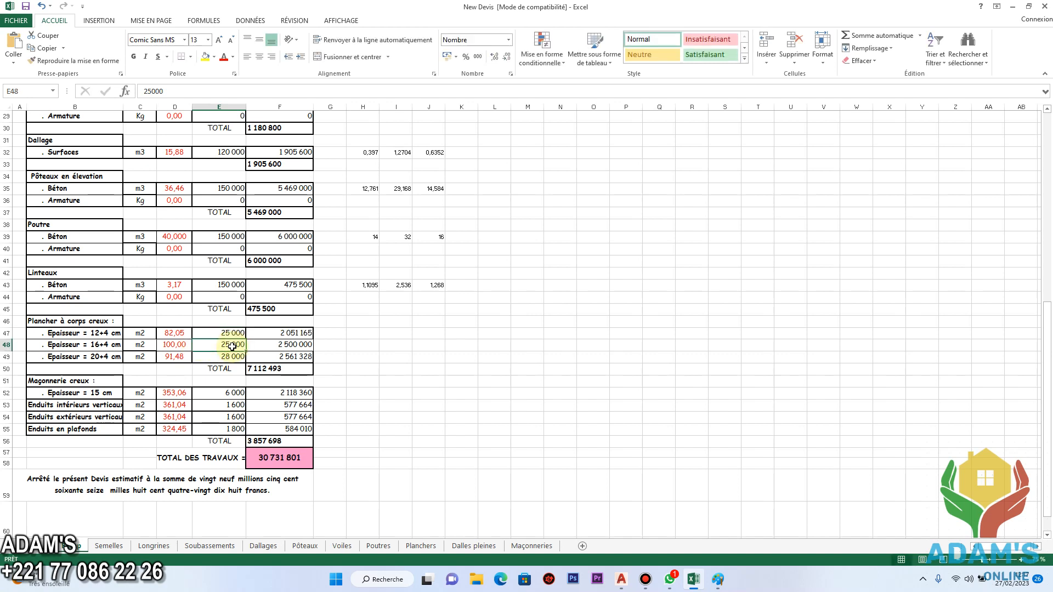
{"action": "left_click", "coordinate": [236, 355]}
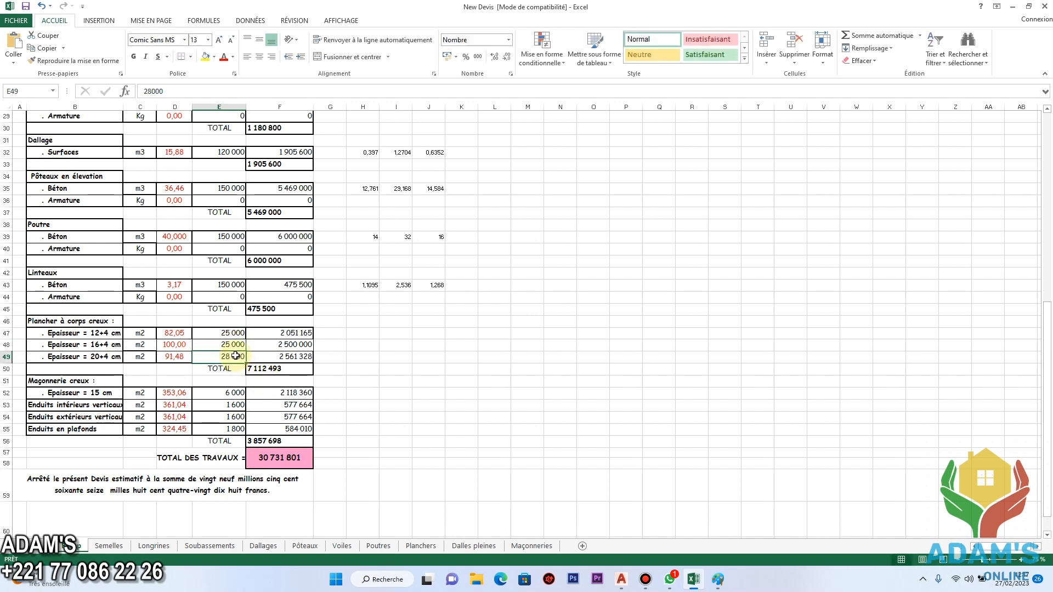
{"action": "type", "text": "30 000"}
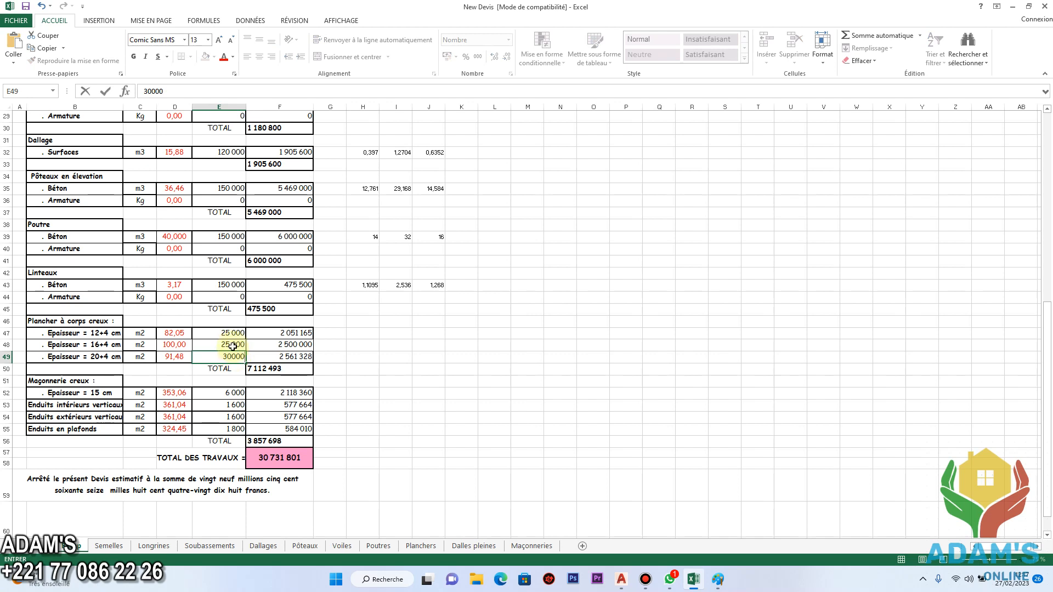
{"action": "left_click", "coordinate": [236, 345]}
{"action": "type", "text": "30000"}
{"action": "left_click", "coordinate": [235, 356]}
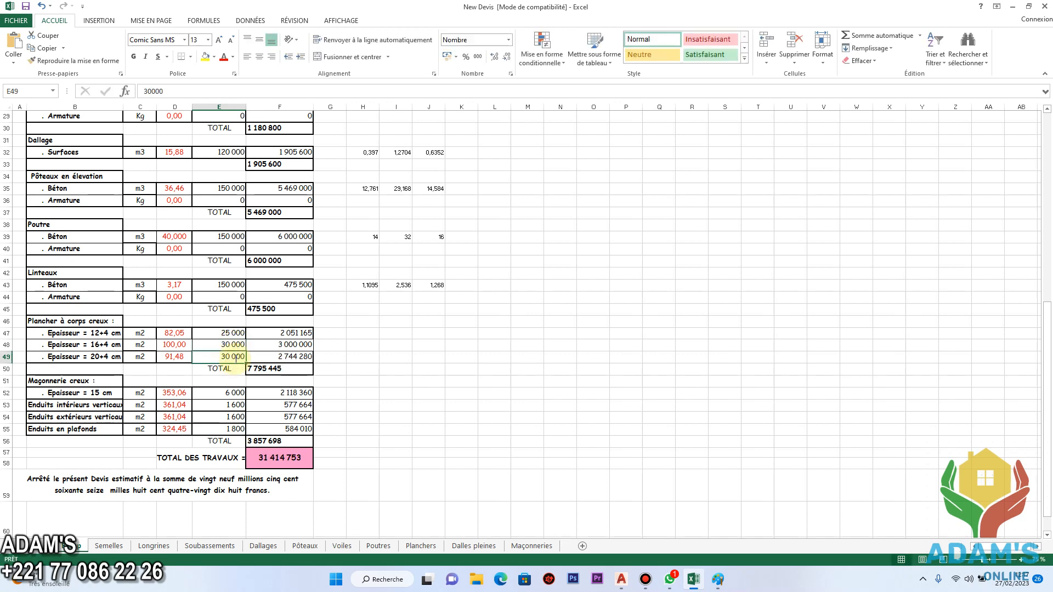
{"action": "type", "text": "35 00"}
{"action": "left_click", "coordinate": [264, 368]}
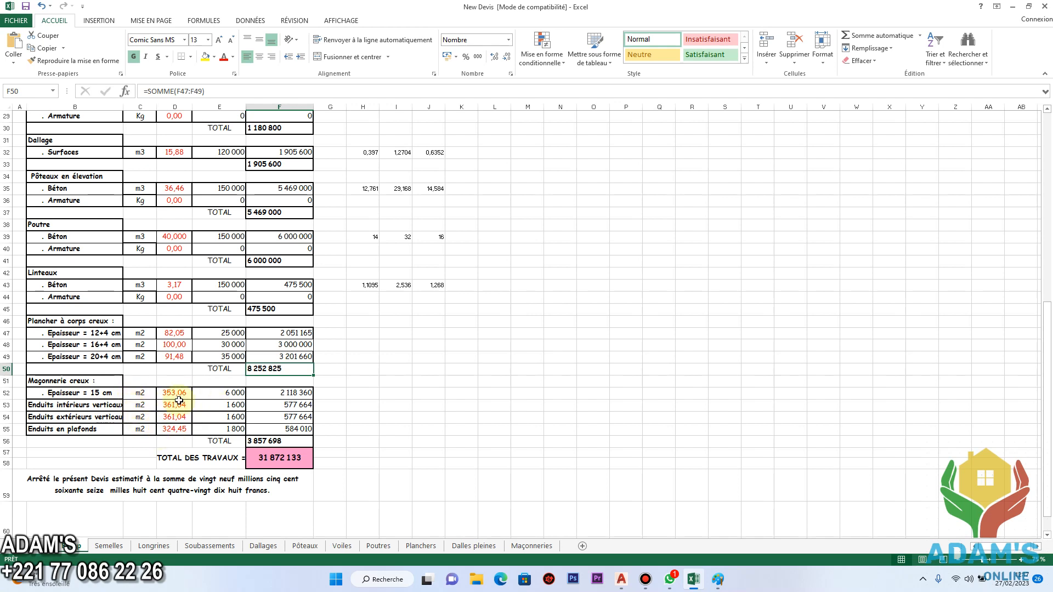
Under Maçonnerie creux, set the unit prices of the interior and exterior vertical Enduits to 2000 each.
{"action": "left_click", "coordinate": [238, 393]}
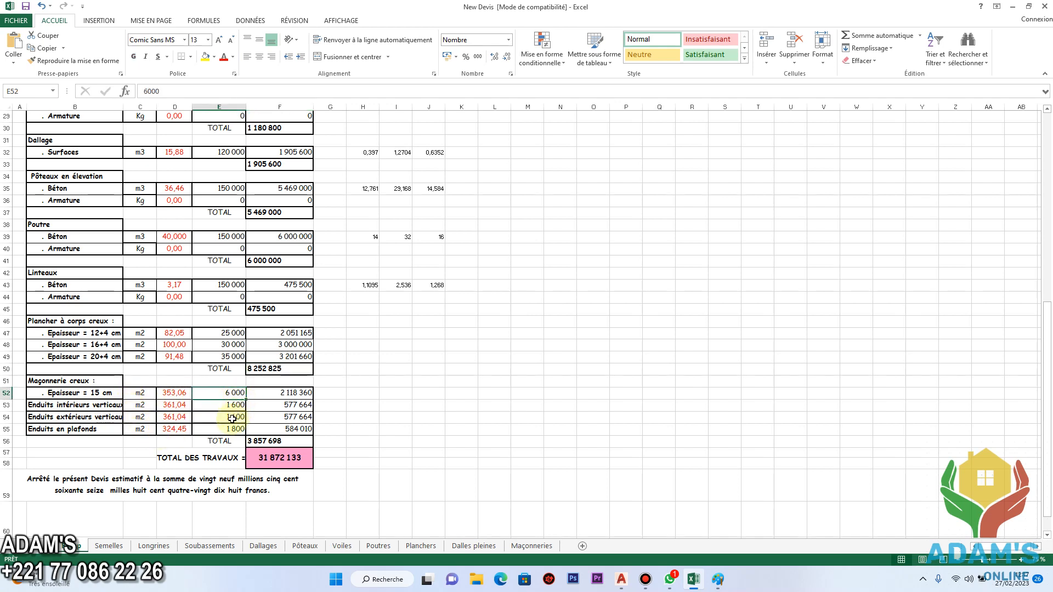
{"action": "left_click", "coordinate": [222, 407]}
{"action": "type", "text": "2000"}
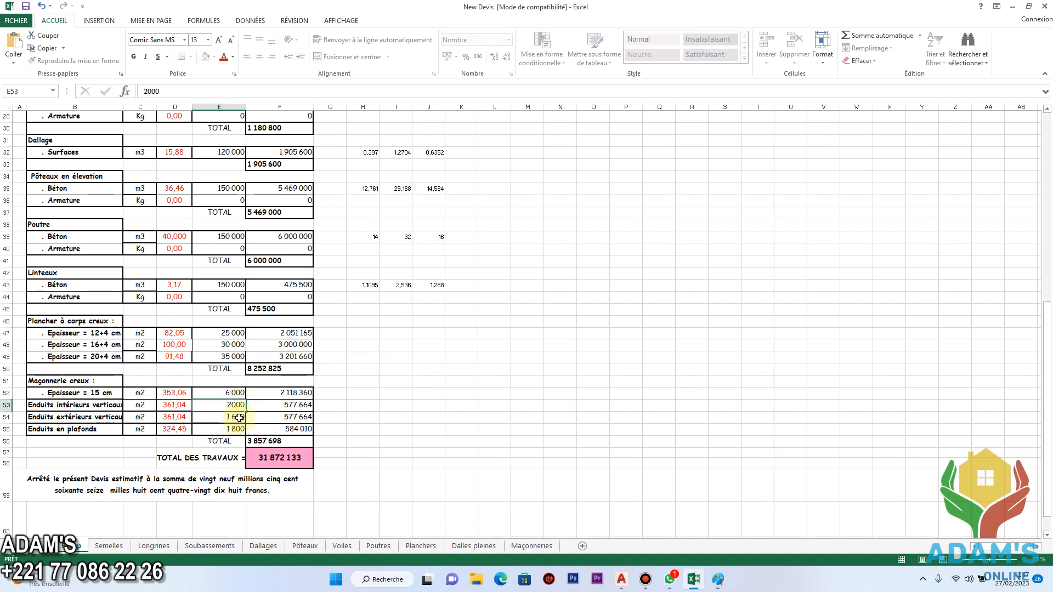
{"action": "left_click", "coordinate": [240, 418]}
{"action": "type", "text": "200"}
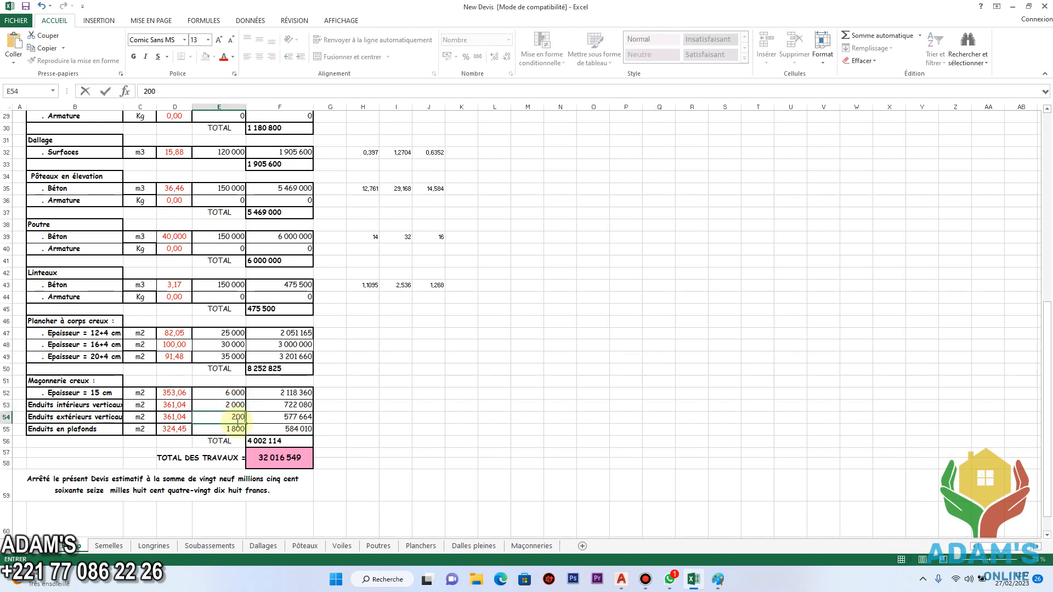
{"action": "left_click", "coordinate": [221, 430]}
{"action": "left_click", "coordinate": [233, 418]}
{"action": "type", "text": "2 000"}
Set the unit price of Enduits en plafonds to 2500 and review the estimate's total and upper sections.
{"action": "left_click", "coordinate": [235, 430]}
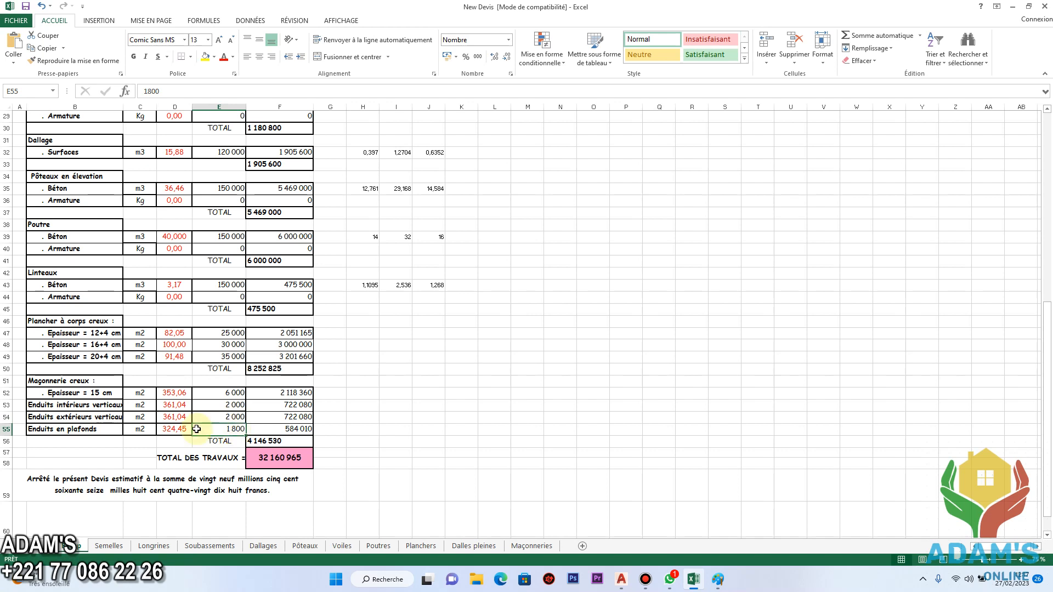
{"action": "type", "text": "2 500"}
{"action": "left_click", "coordinate": [274, 429]}
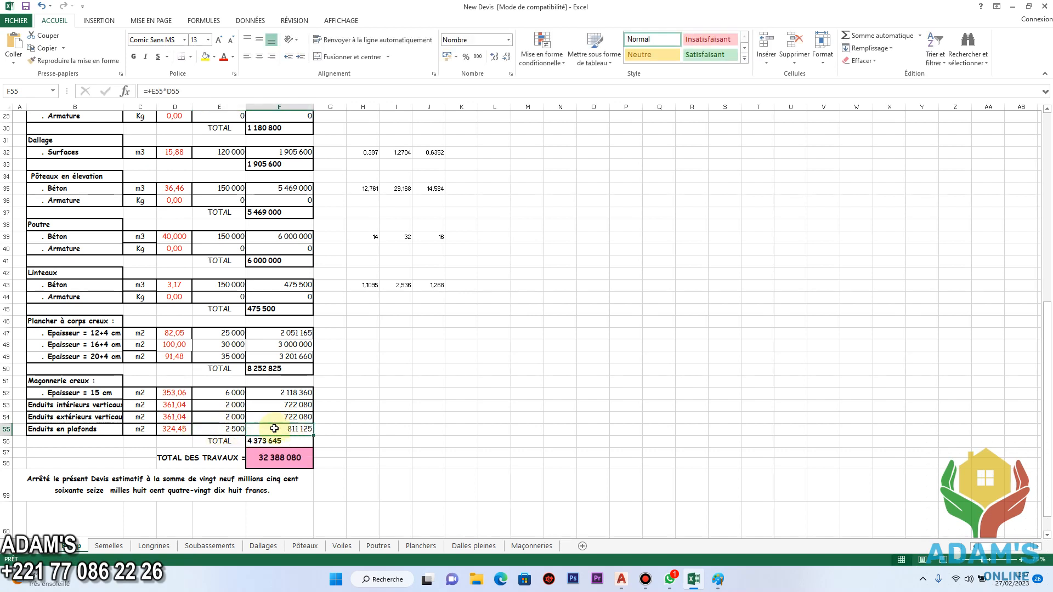
{"action": "scroll", "coordinate": [277, 433], "scroll_direction": "down", "scroll_amount": 2}
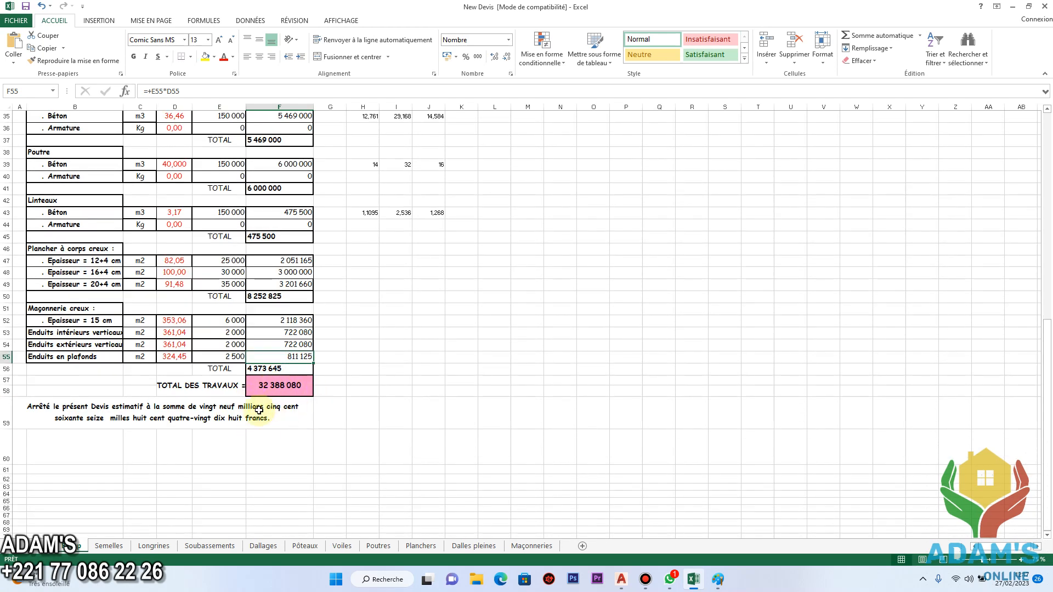
{"action": "scroll", "coordinate": [272, 428], "scroll_direction": "up", "scroll_amount": 1}
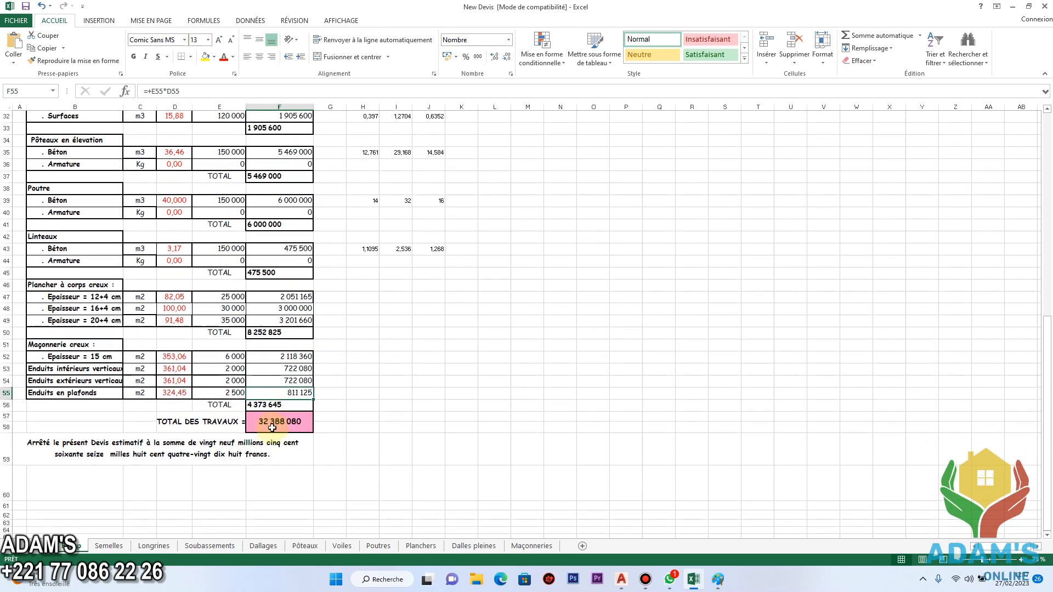
{"action": "scroll", "coordinate": [244, 376], "scroll_direction": "up", "scroll_amount": 10}
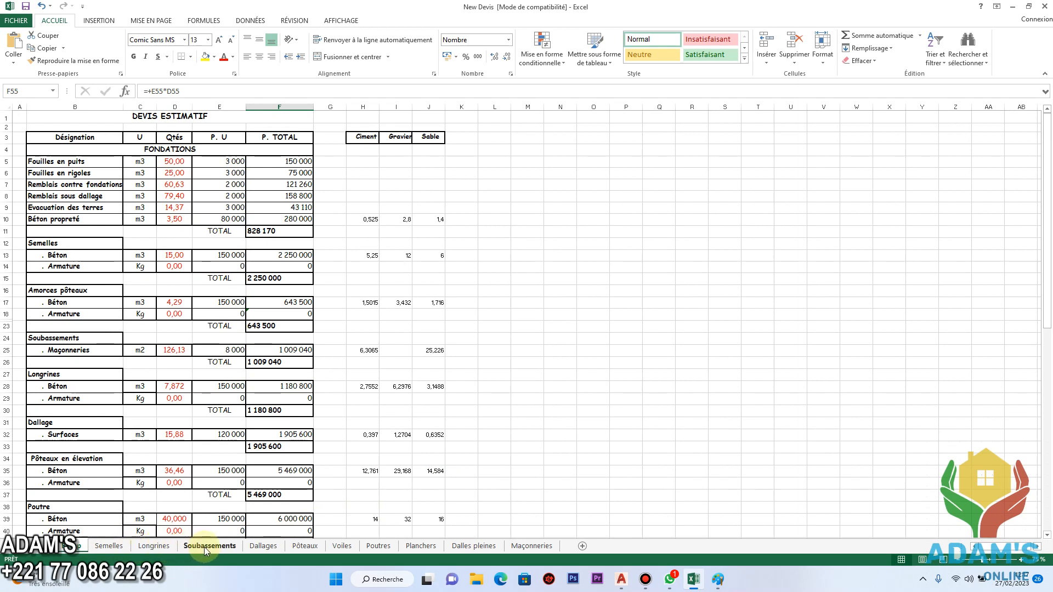
Review the estimate down to TOTAL DES TRAVAUX and return to the FONDATIONS section.
{"action": "scroll", "coordinate": [240, 356], "scroll_direction": "down", "scroll_amount": 3}
{"action": "scroll", "coordinate": [241, 355], "scroll_direction": "down", "scroll_amount": 5}
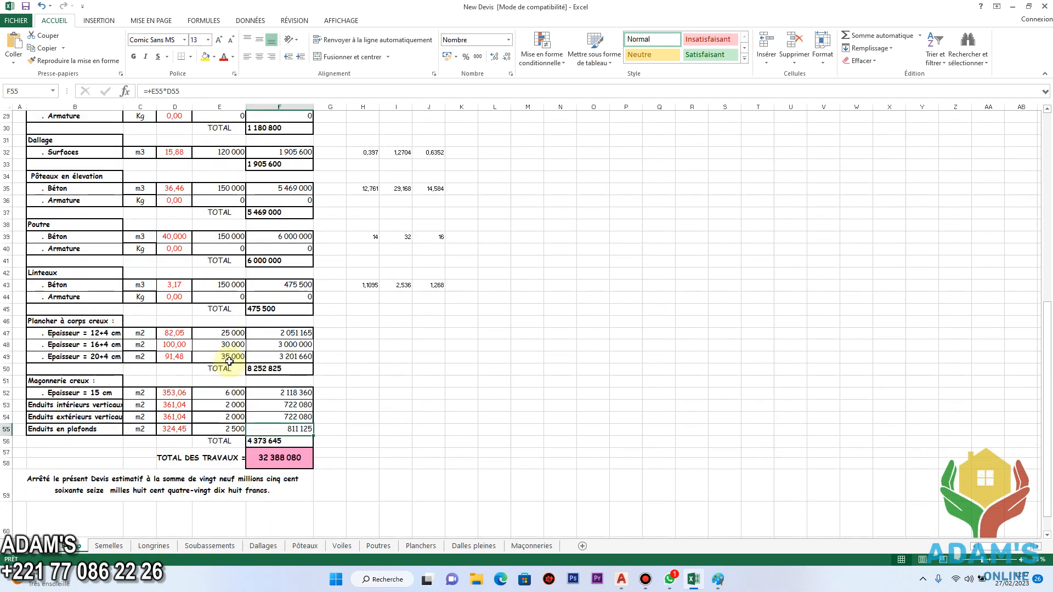
{"action": "scroll", "coordinate": [229, 364], "scroll_direction": "up", "scroll_amount": 9}
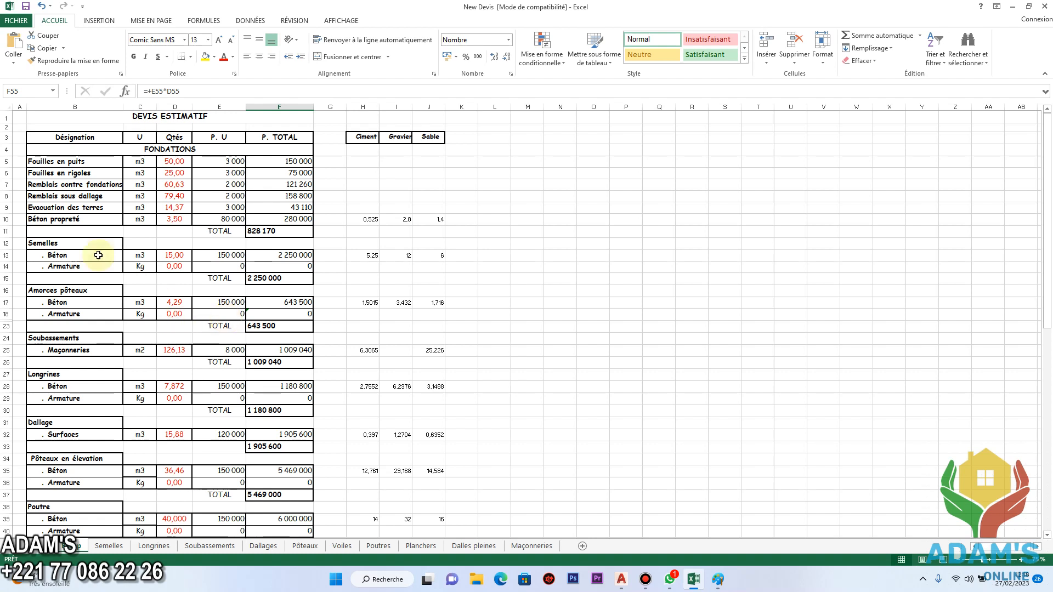
Dismiss the exception message and select the unit price of Fouilles en puits.
{"action": "left_click", "coordinate": [233, 162]}
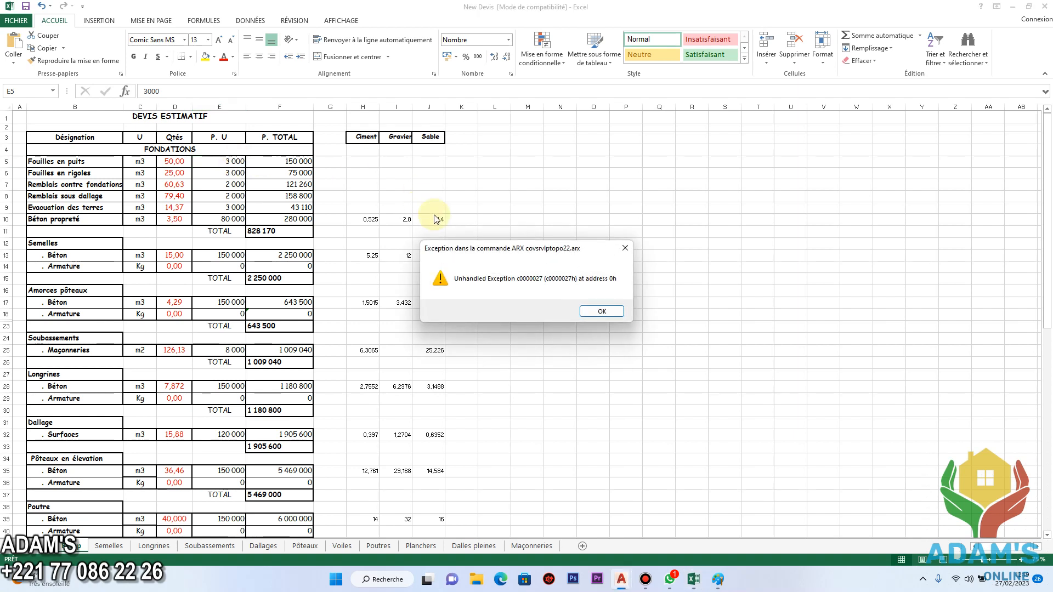
{"action": "left_click", "coordinate": [602, 312]}
{"action": "left_click", "coordinate": [233, 170]}
{"action": "left_click", "coordinate": [235, 162]}
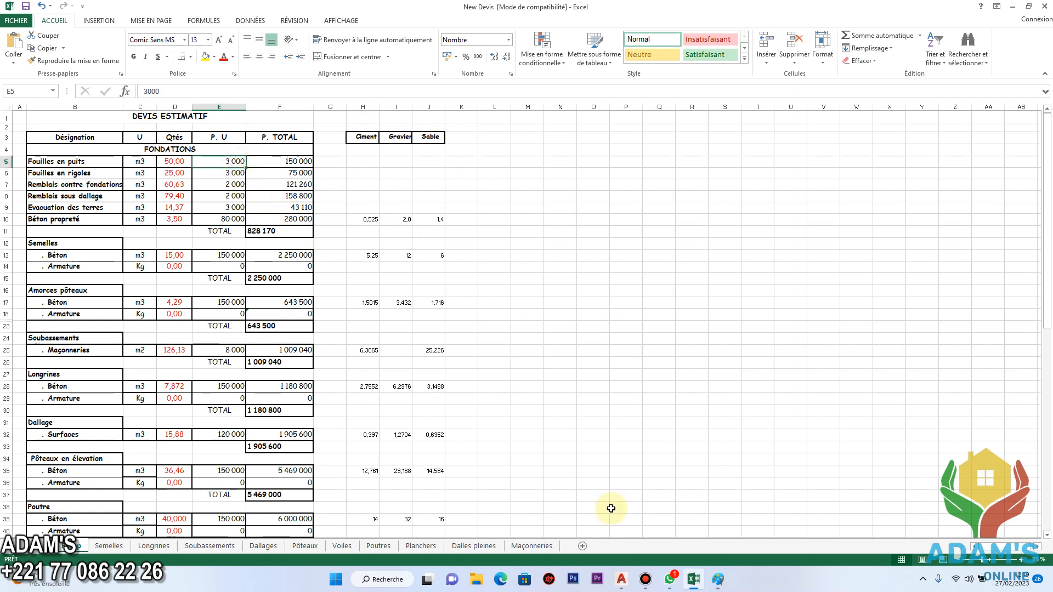
Switch to WhatsApp and look through the four construction site photos, back to the first and forward to the last.
{"action": "left_click", "coordinate": [652, 574]}
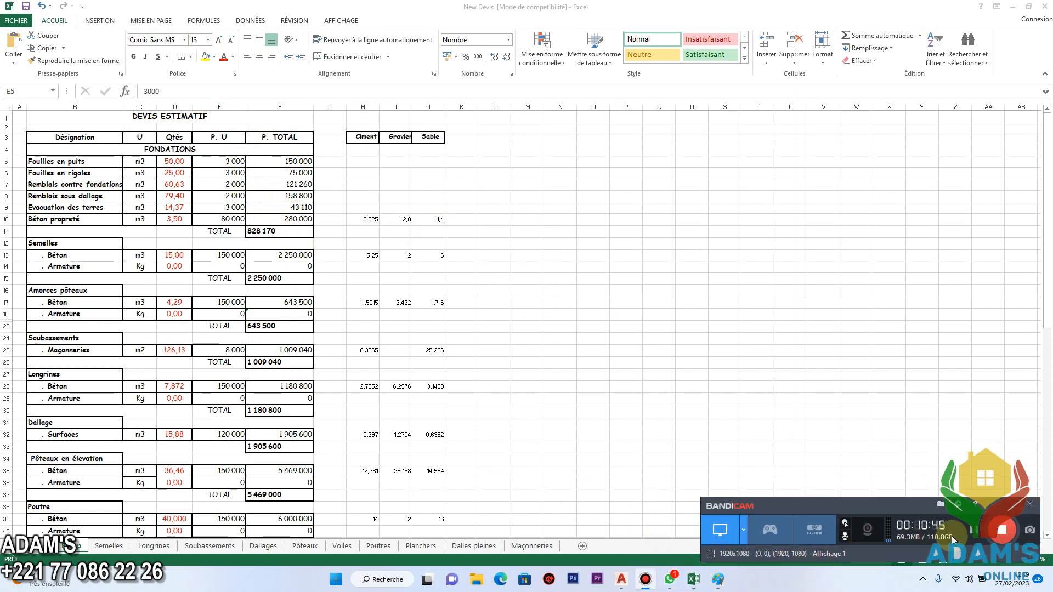
{"action": "left_click", "coordinate": [978, 535]}
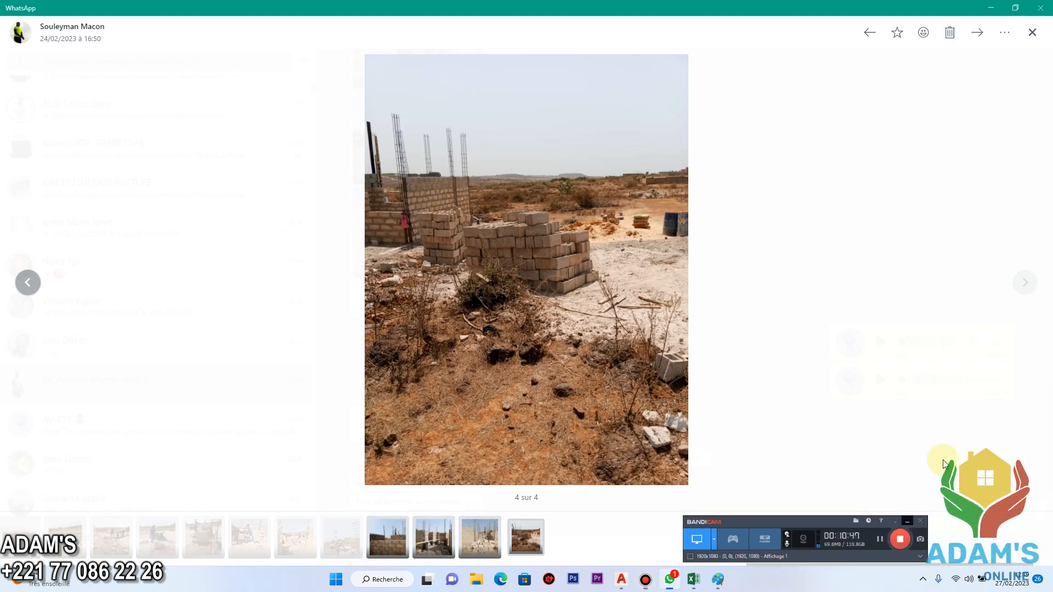
{"action": "left_click", "coordinate": [907, 521]}
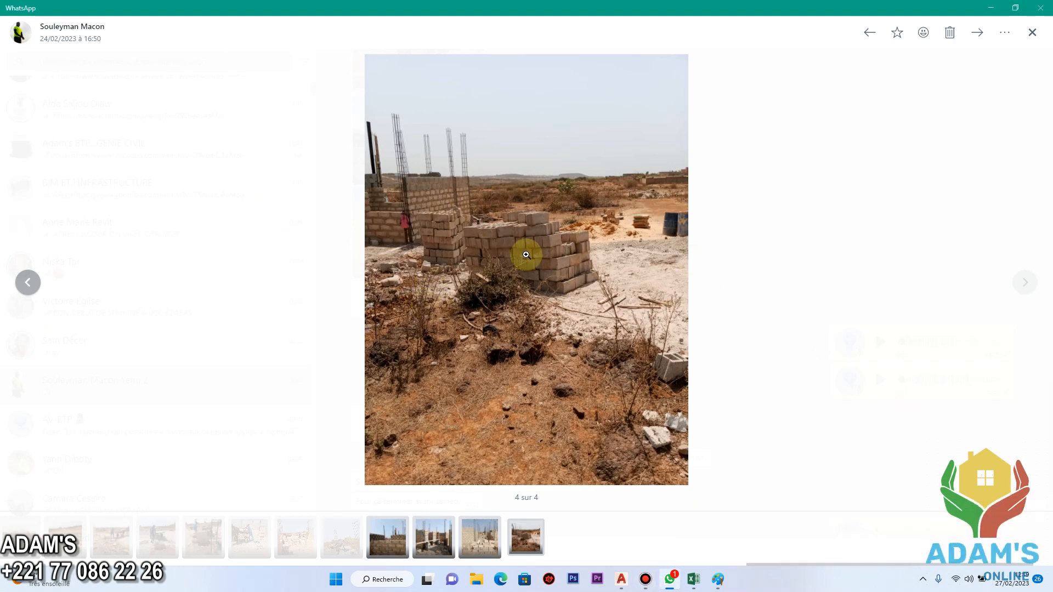
{"action": "left_click", "coordinate": [28, 284]}
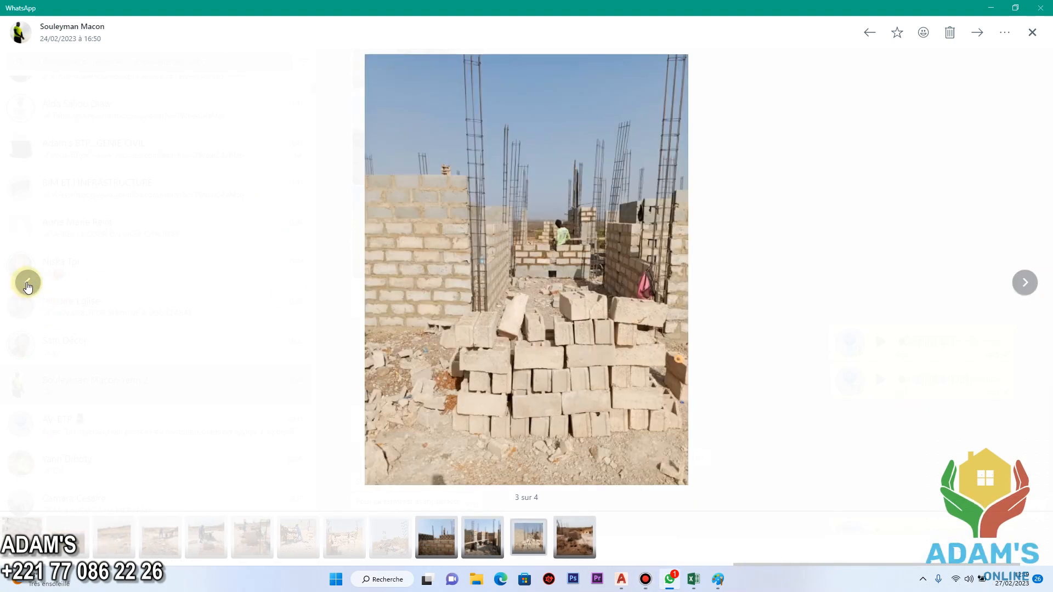
{"action": "left_click", "coordinate": [27, 285]}
{"action": "left_click", "coordinate": [28, 286]}
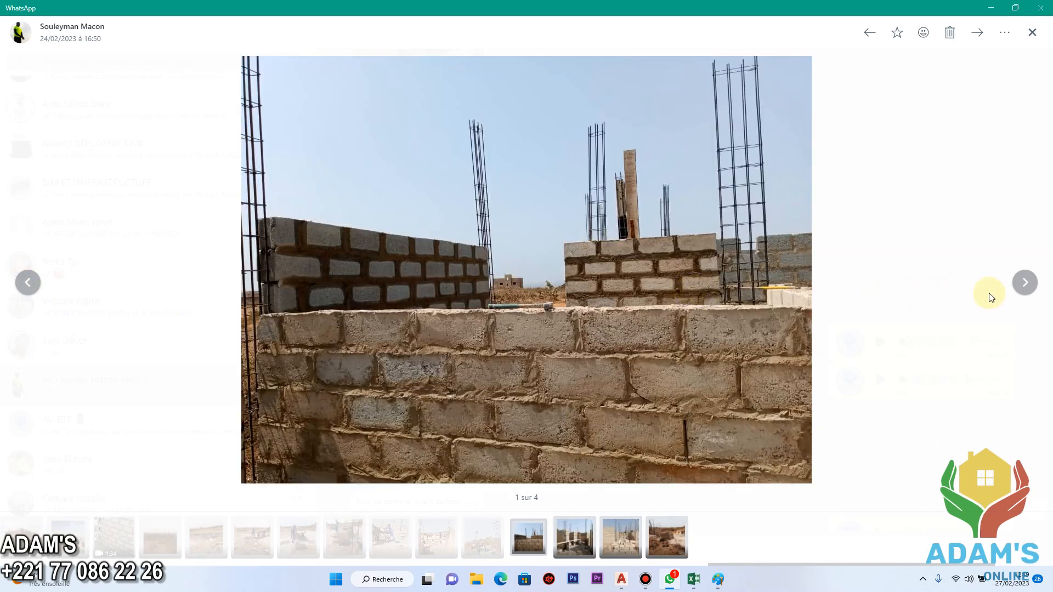
{"action": "left_click", "coordinate": [1026, 283]}
{"action": "left_click", "coordinate": [1027, 283]}
{"action": "left_click", "coordinate": [1029, 285]}
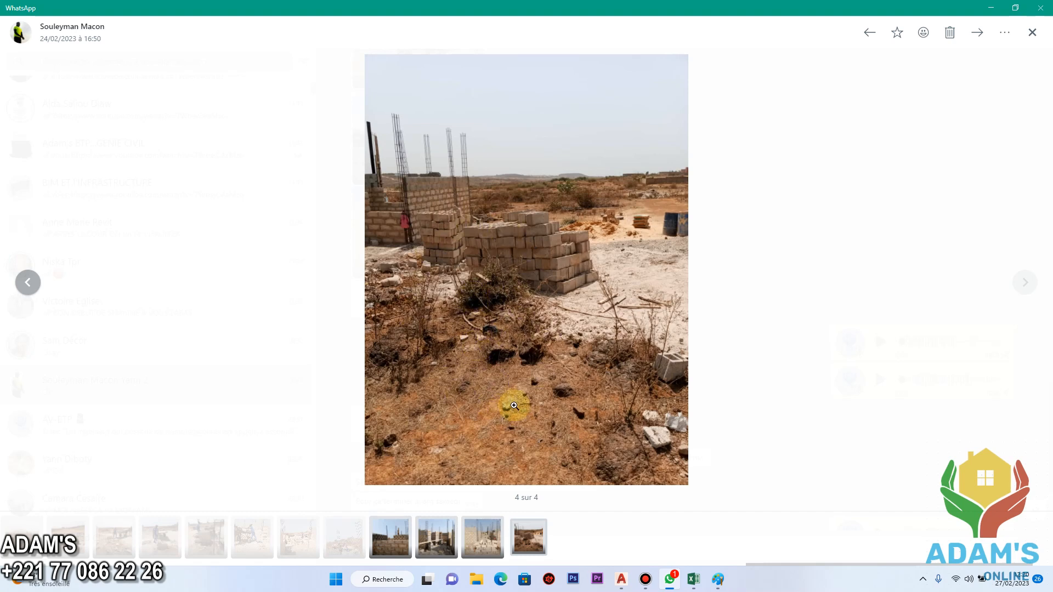
Switch back to the New Devis workbook in Excel and review the sections from Semelles to Plancher à corps creux.
{"action": "left_click", "coordinate": [693, 579]}
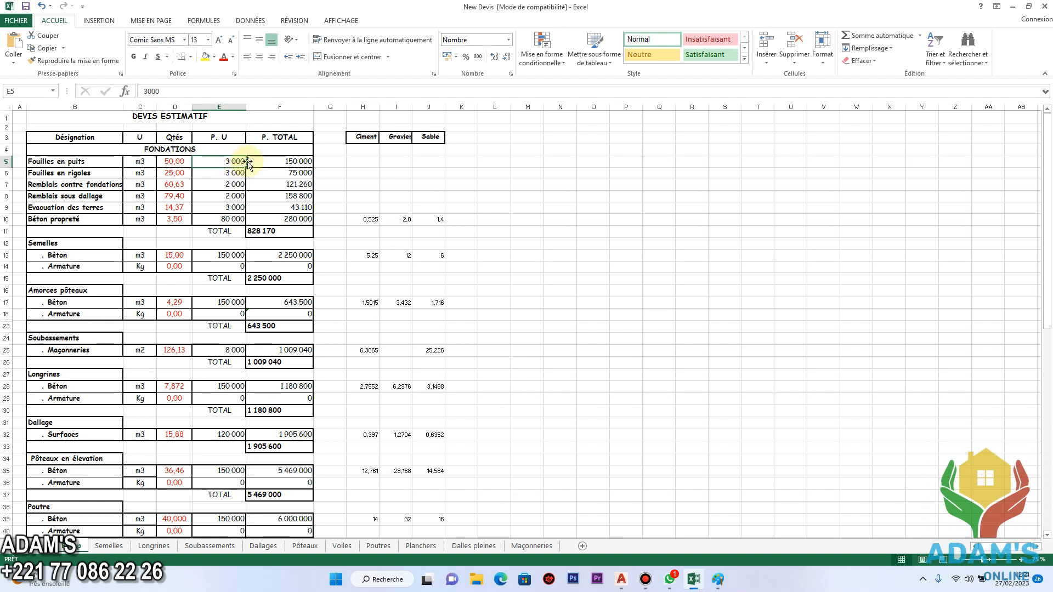
{"action": "scroll", "coordinate": [578, 414], "scroll_direction": "down", "scroll_amount": 4}
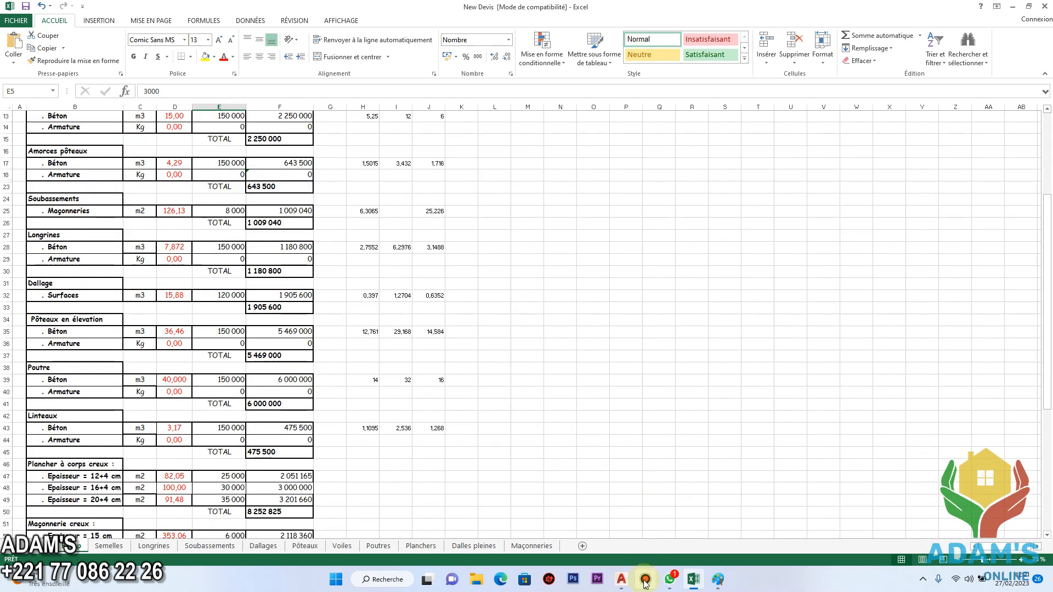